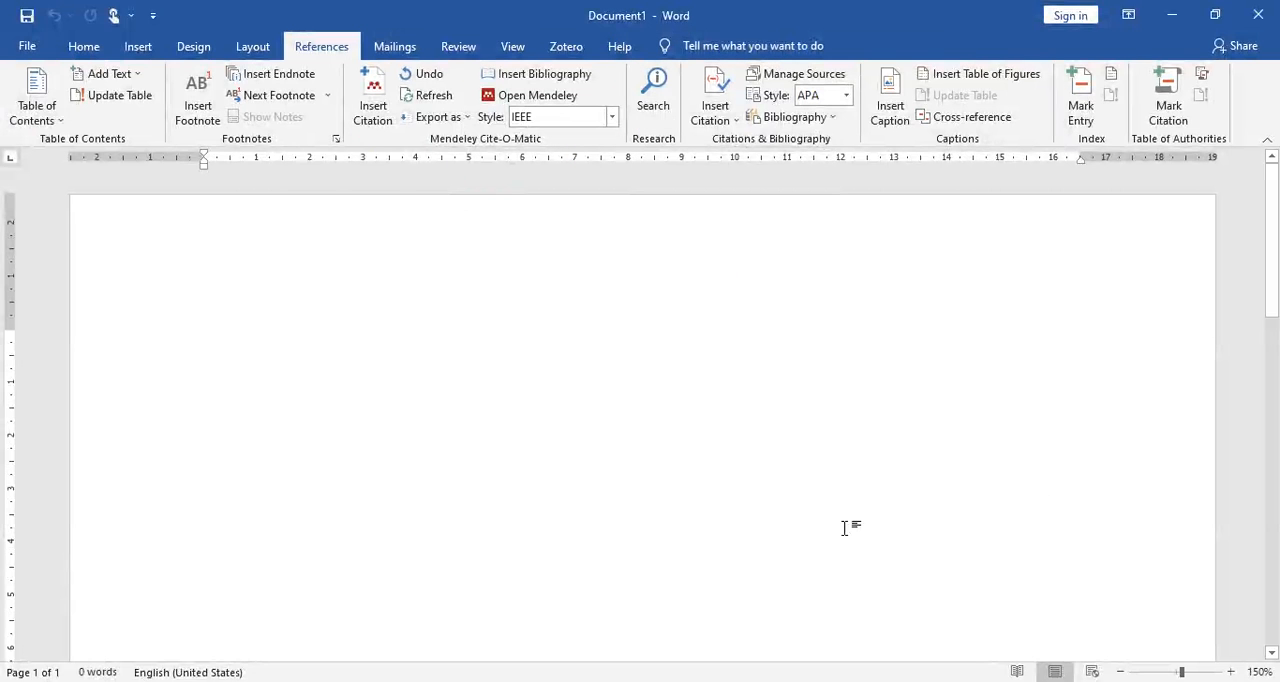
# Step: Switch to Mendeley Desktop and examine the references stored in the EV Coba and EV Coba1 folders
pyautogui.click(850, 681)
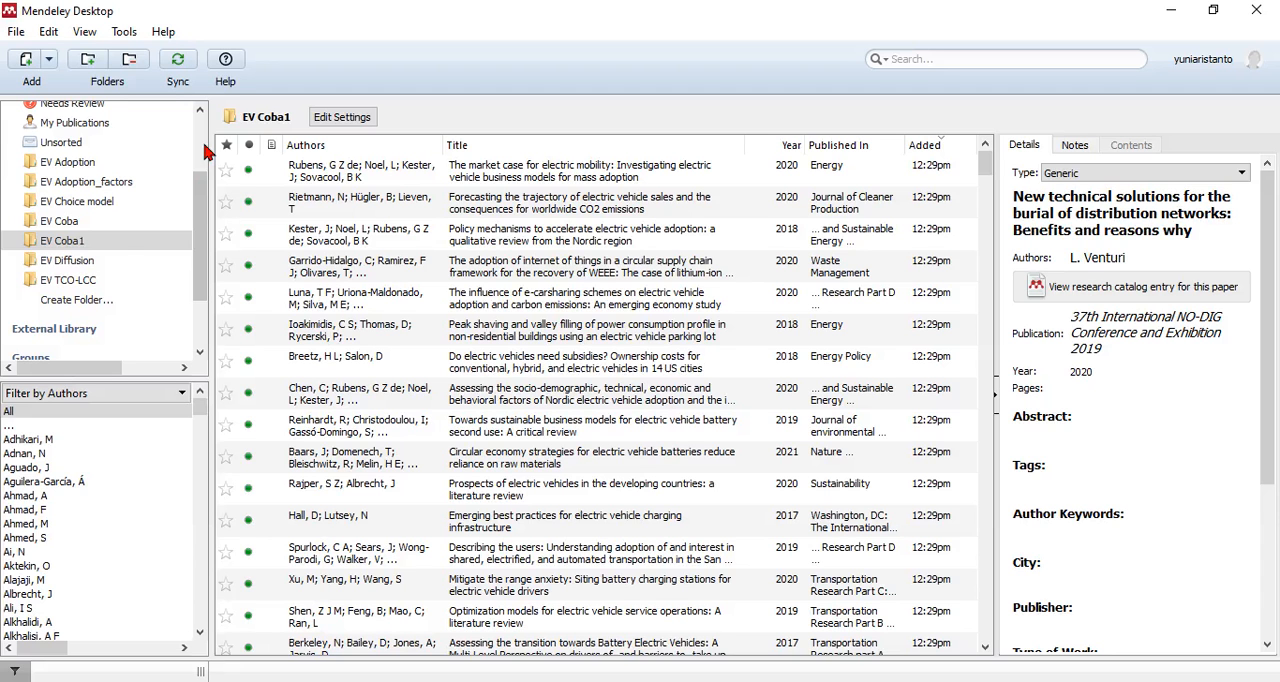
pyautogui.click(114, 227)
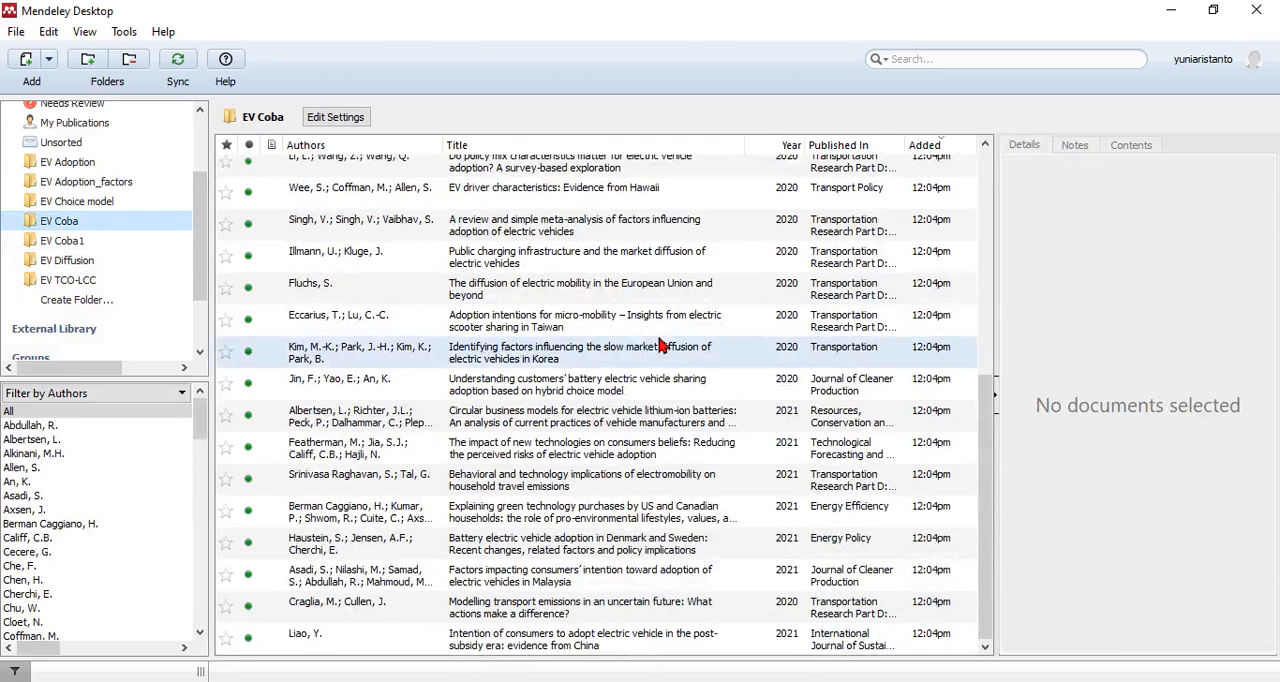
pyautogui.scroll(5, 665, 338)
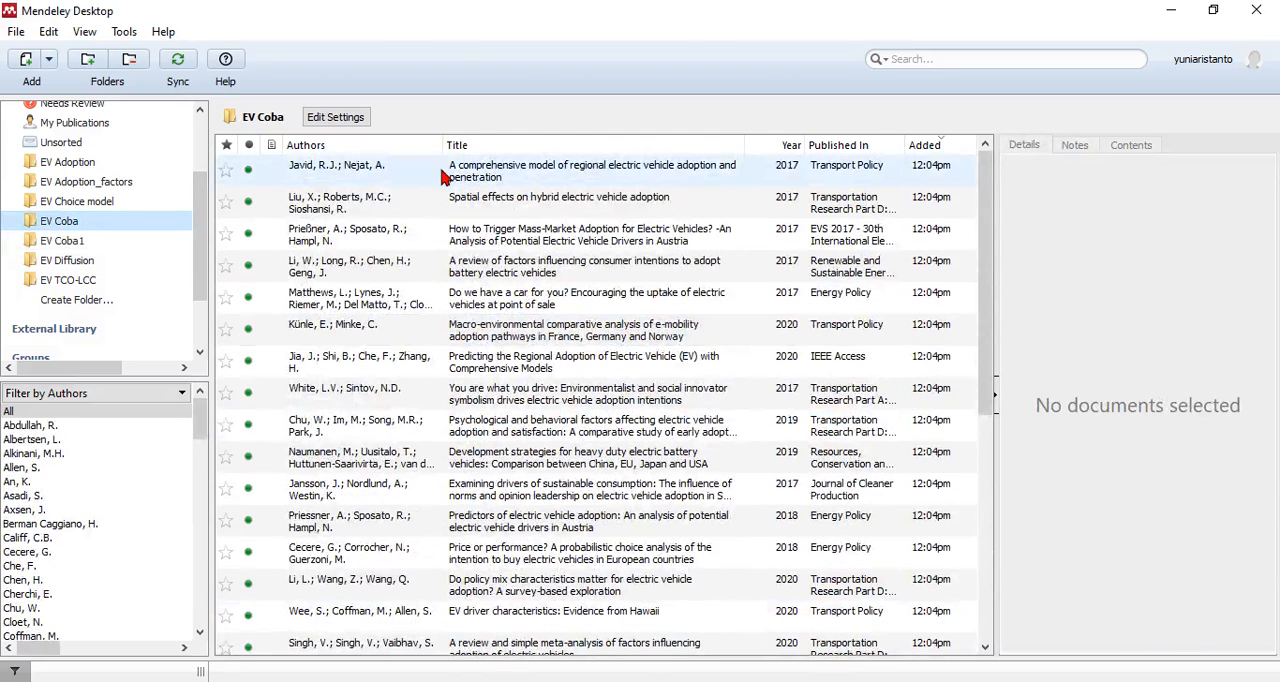
pyautogui.click(405, 598)
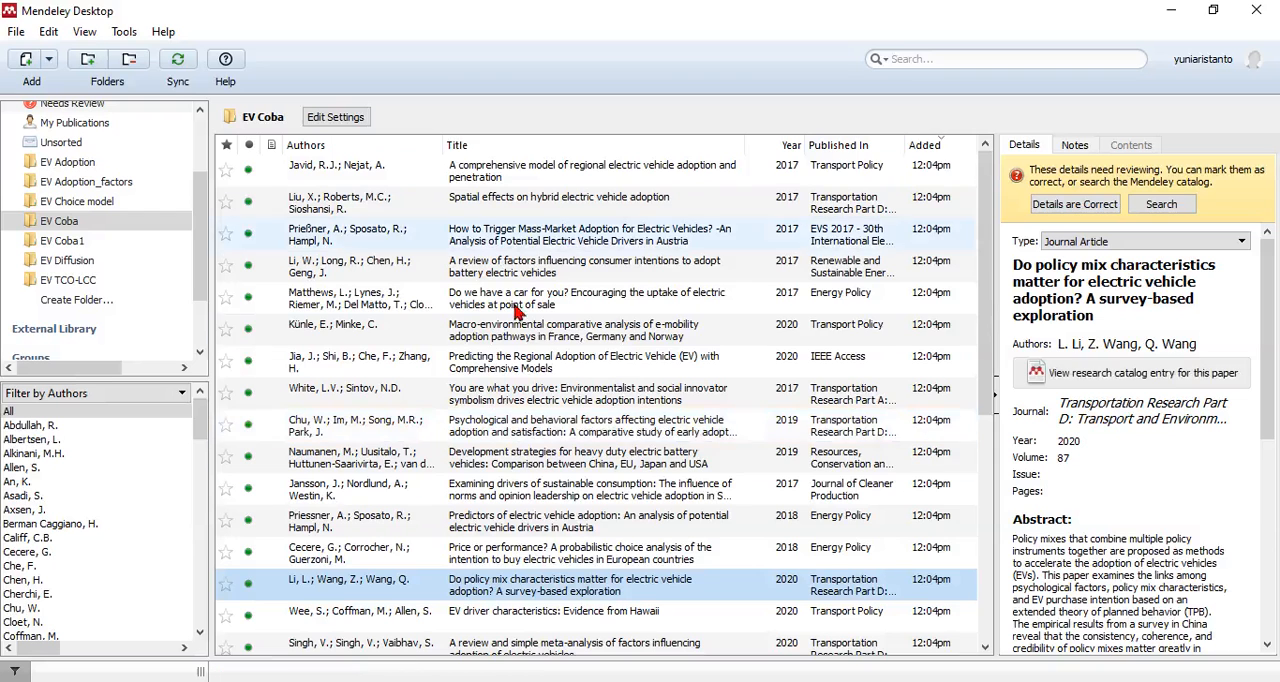
pyautogui.click(117, 245)
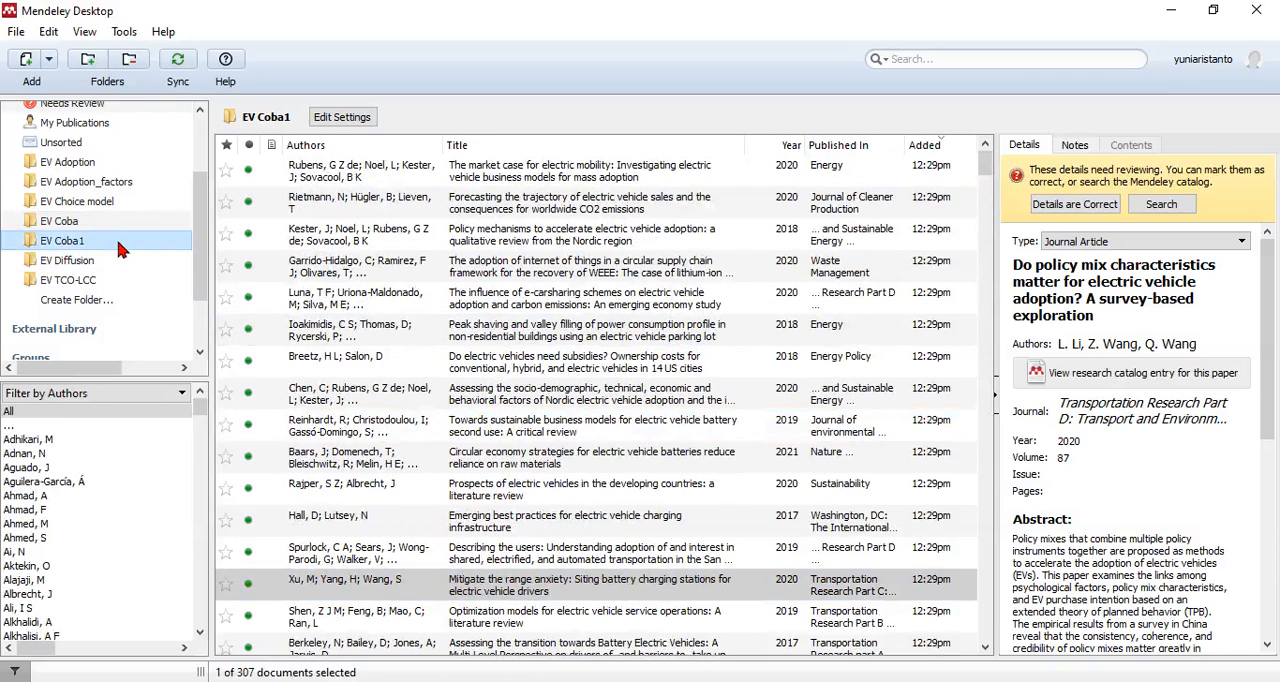
pyautogui.click(448, 341)
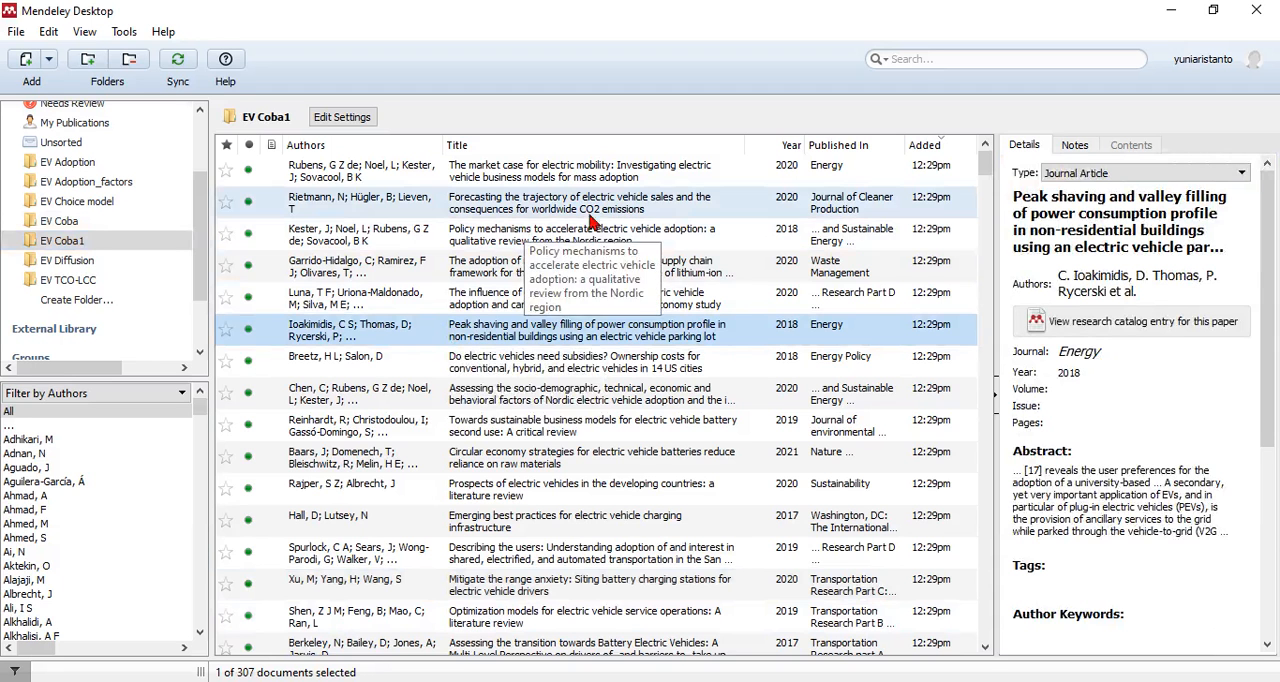
pyautogui.click(91, 229)
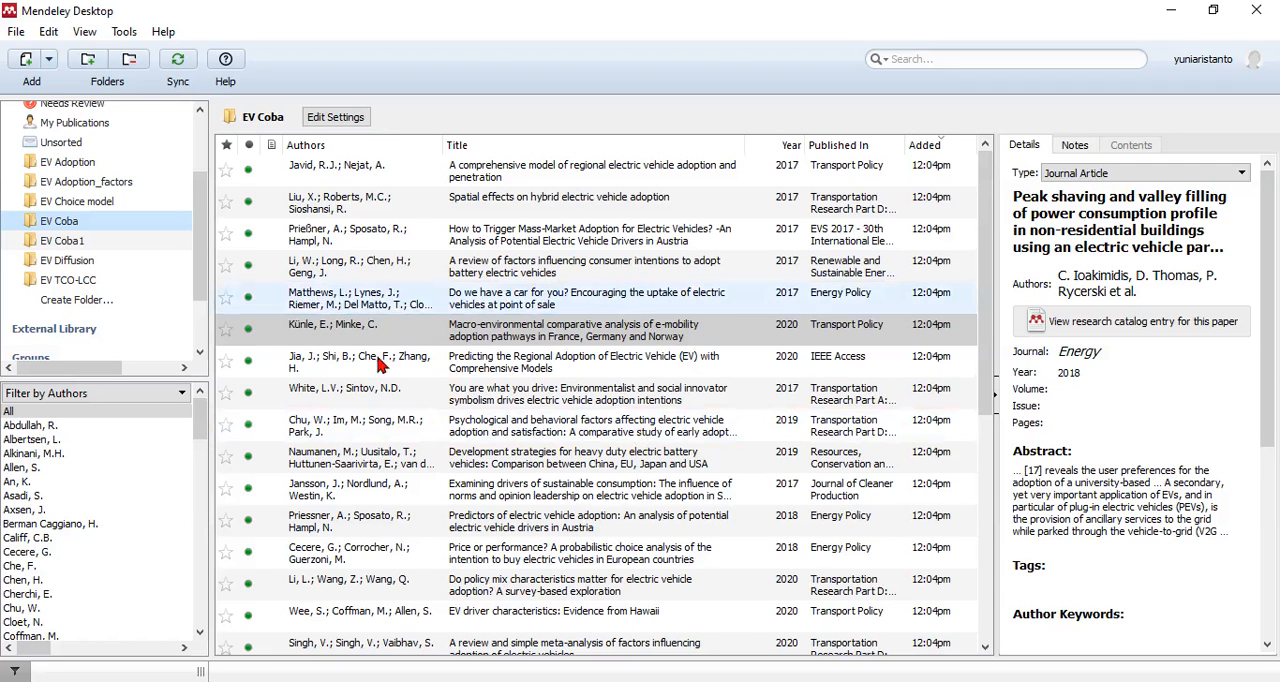
pyautogui.click(501, 341)
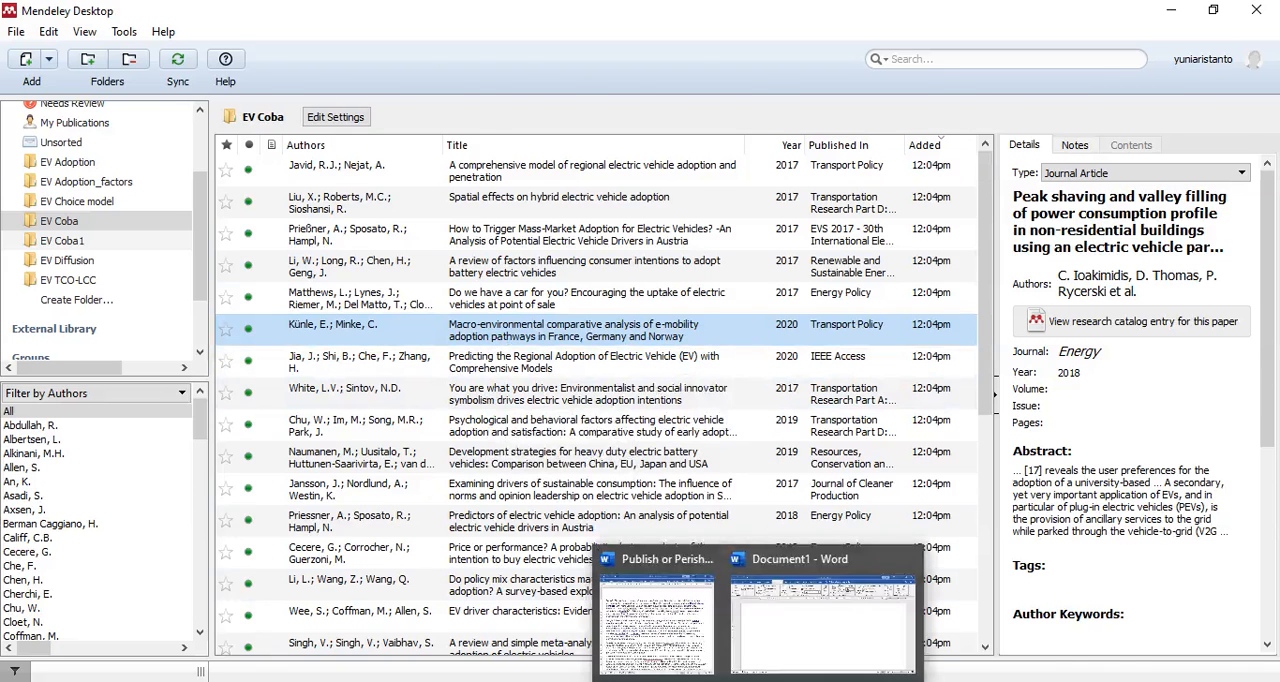
# Step: Switch to the blank Word document Document1 and write "Emisi karbon sudah semakin meningkat"
pyautogui.click(800, 625)
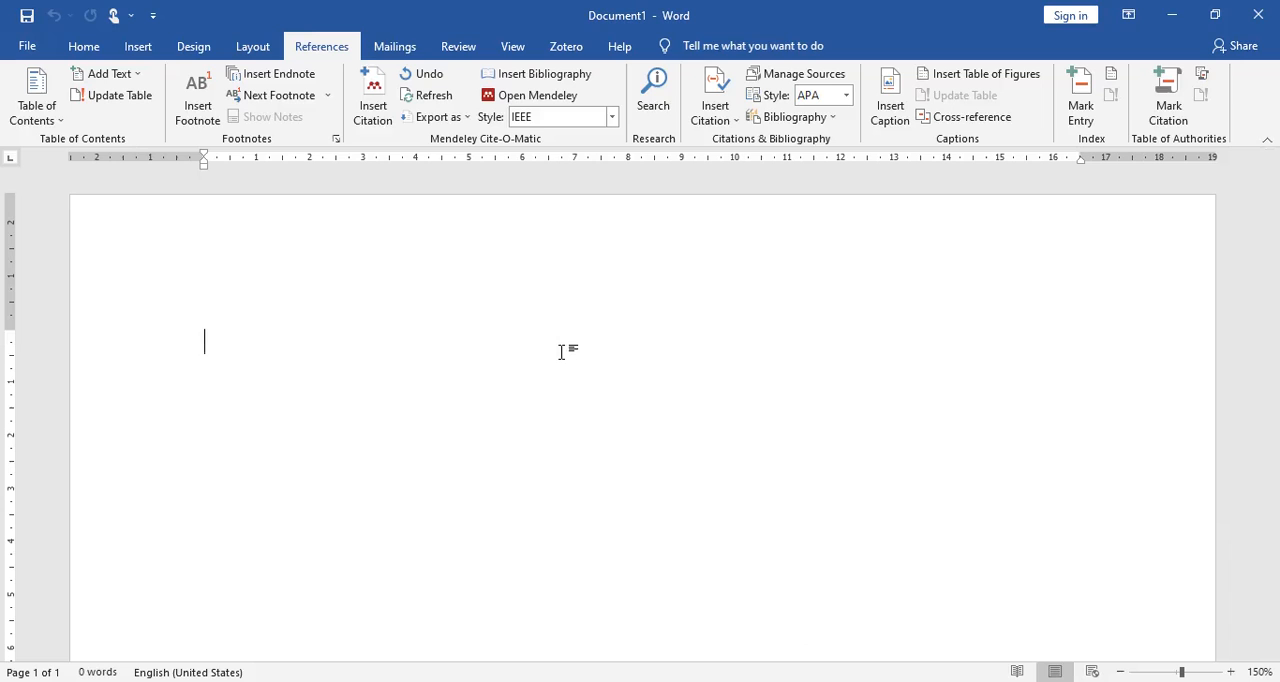
pyautogui.write('Emisi karbon ')
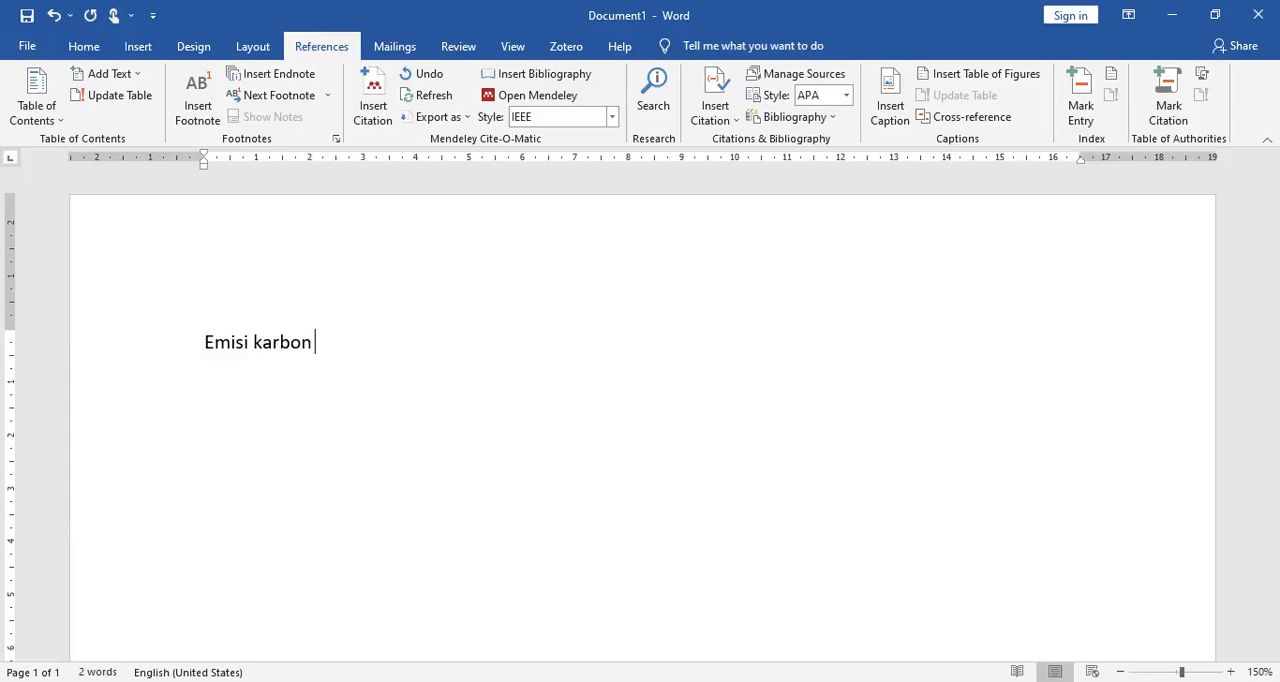
pyautogui.write('sudah semak')
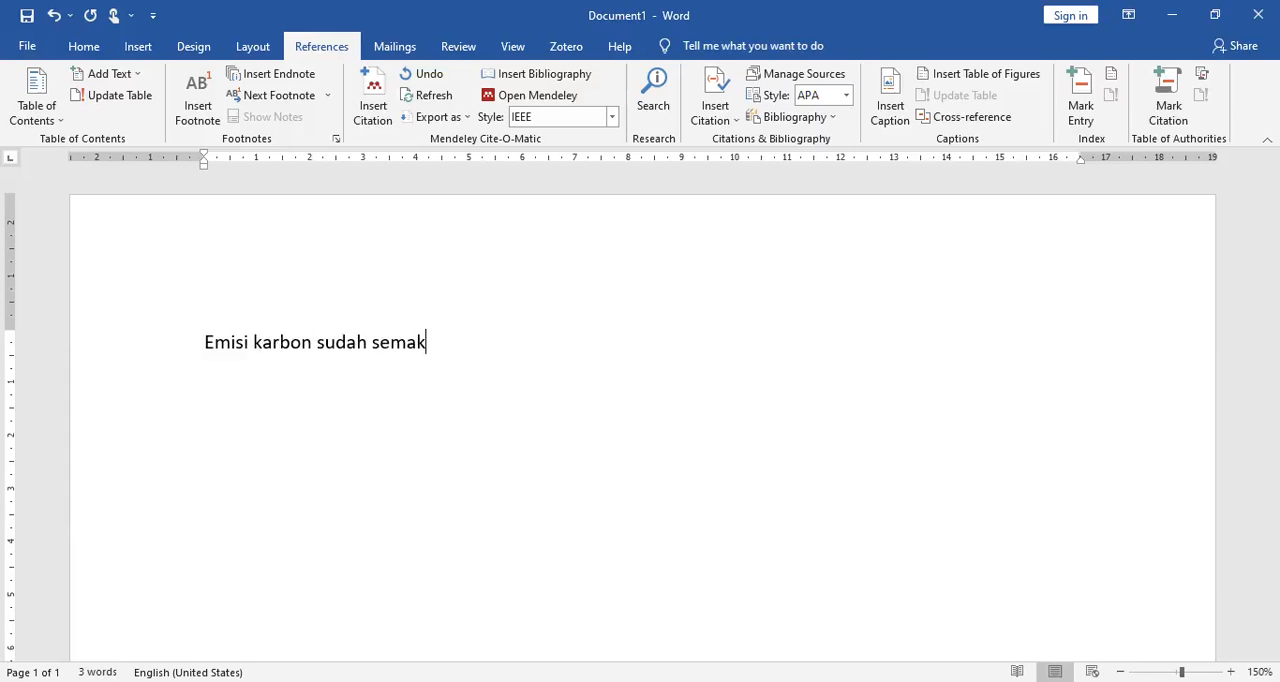
pyautogui.write('in meningkat')
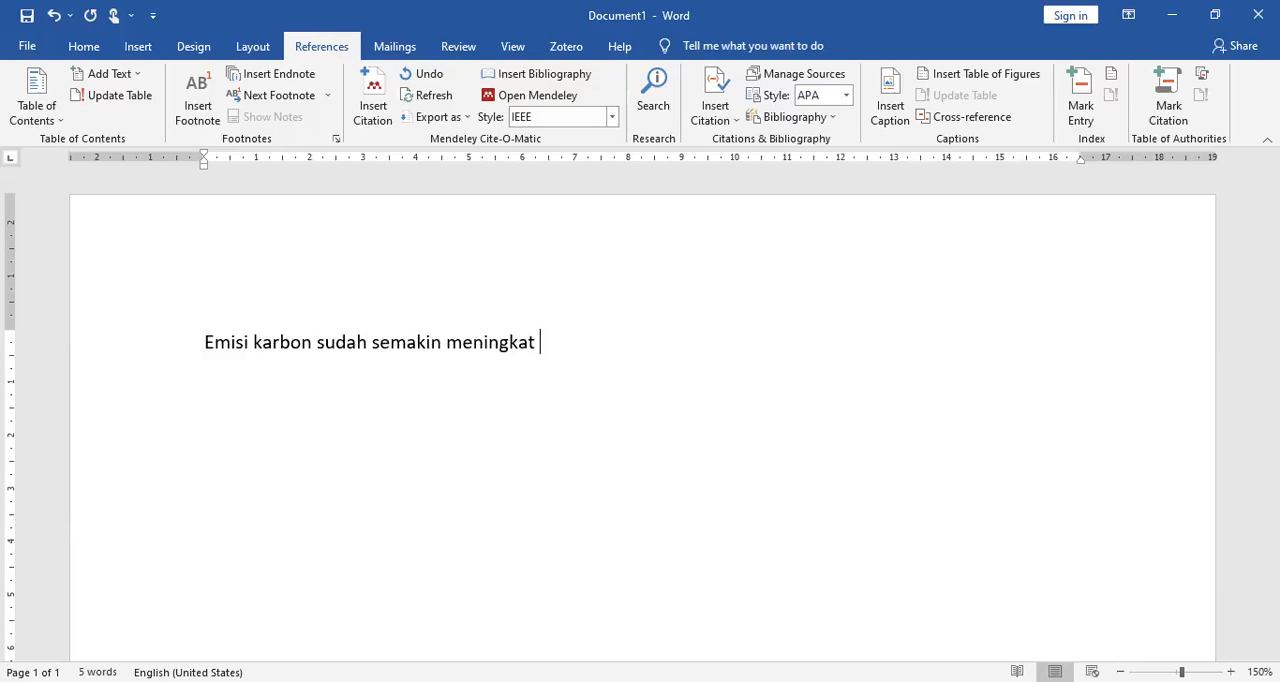
# Step: Look up "A comprehensive model of regional electric vehicle adoption and penetration" in Mendeley's EV Coba folder from the citation search and return to Word
pyautogui.click(378, 118)
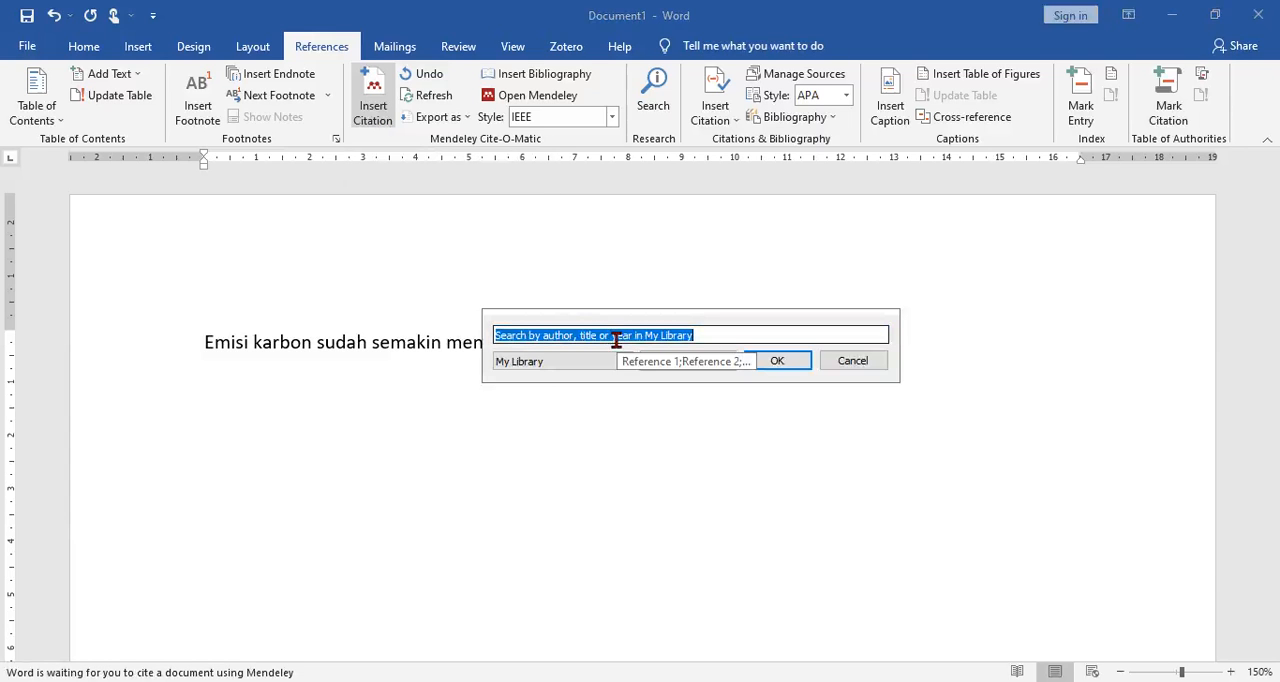
pyautogui.click(676, 362)
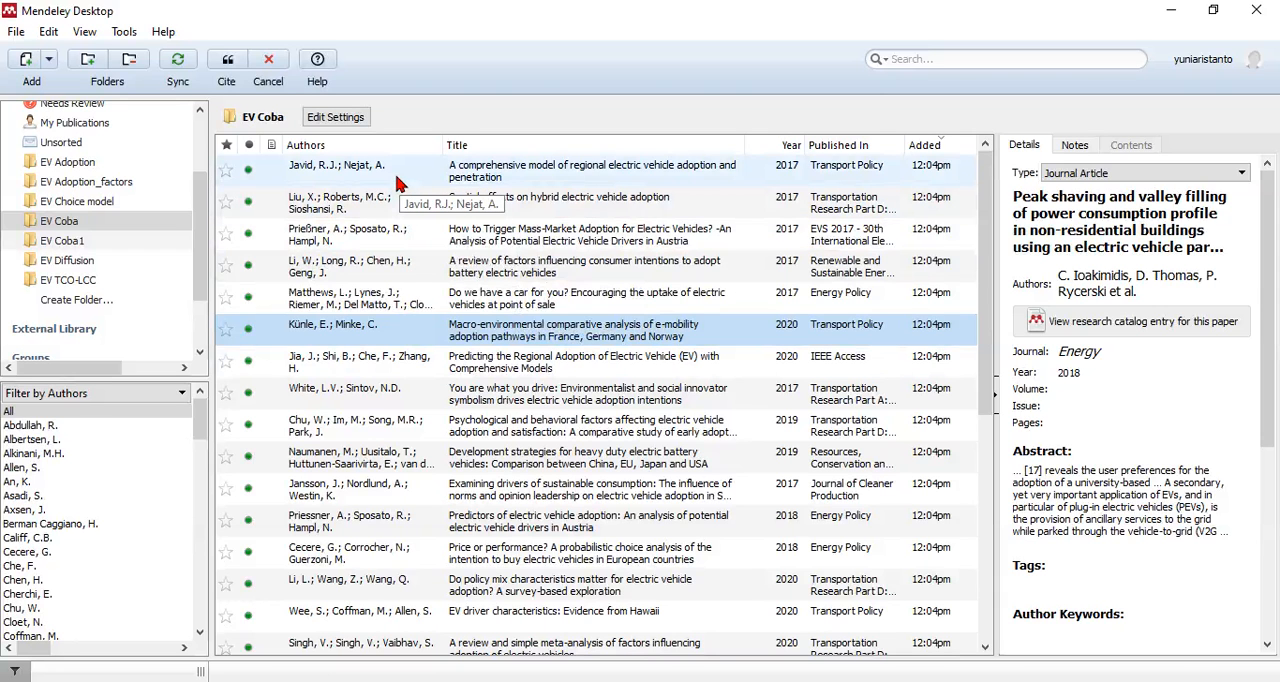
pyautogui.click(361, 180)
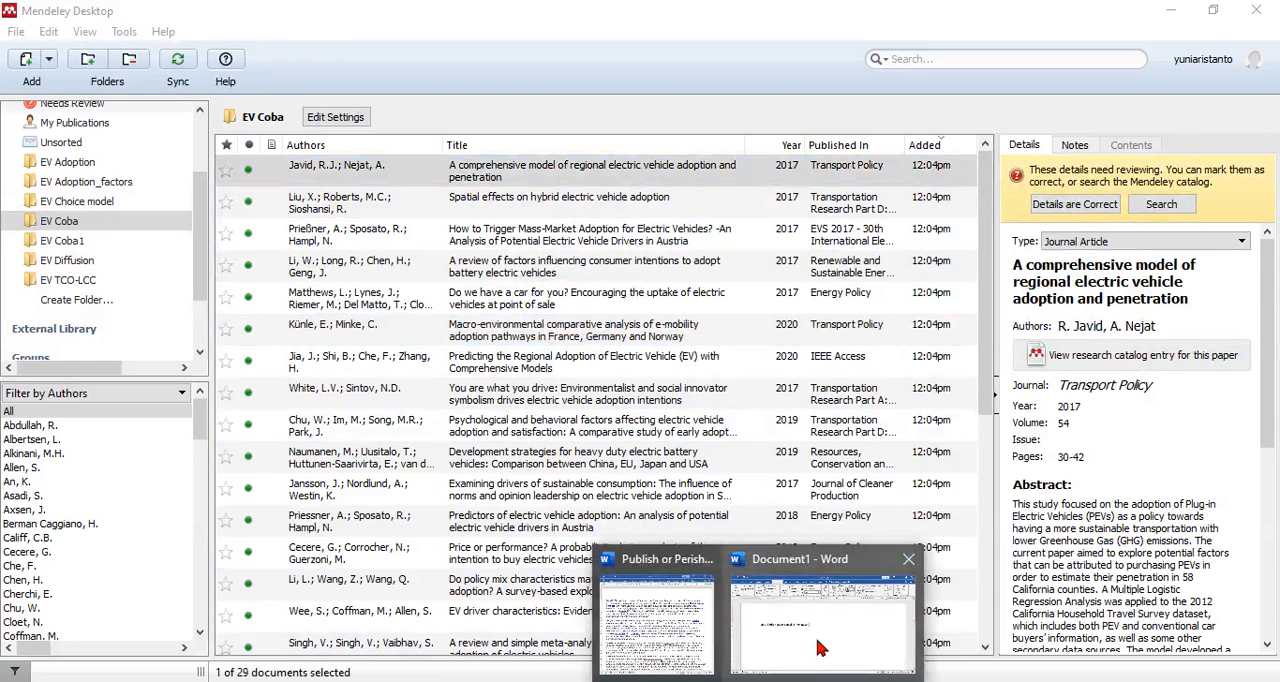
pyautogui.click(816, 639)
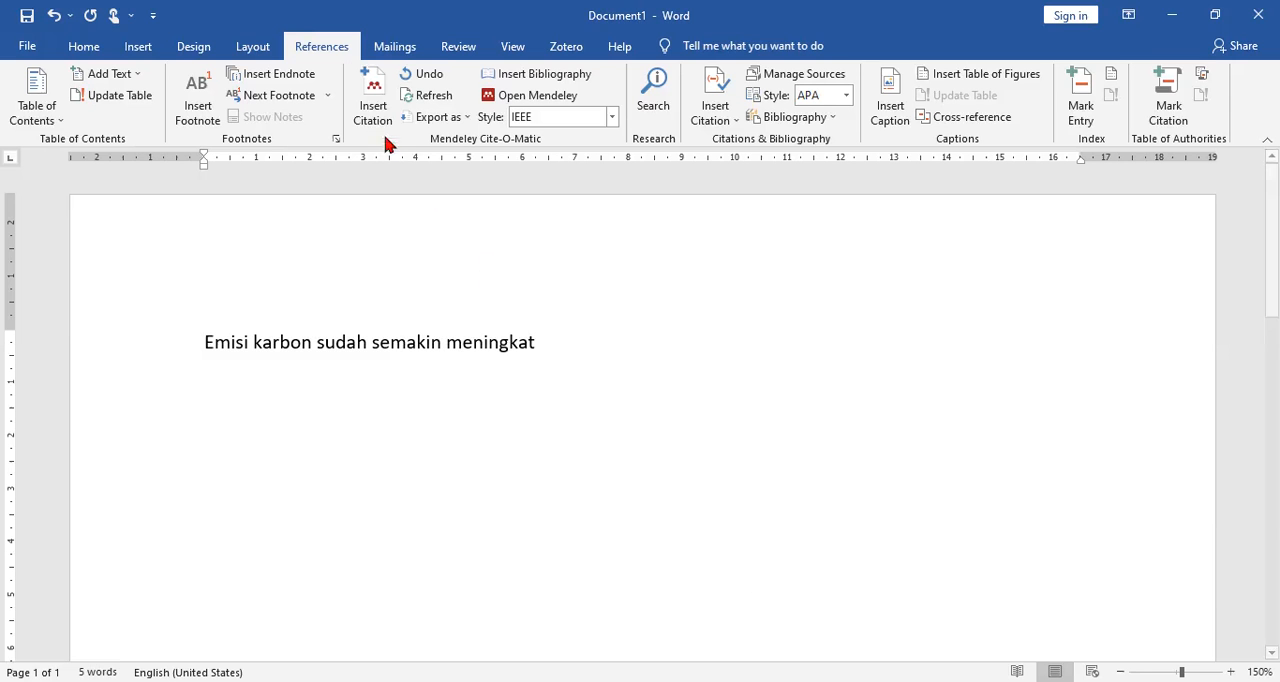
# Step: Try citing the 2017 Transport Policy article via a search for its first author's surname, and delete the inserted citation
pyautogui.click(374, 100)
pyautogui.write('javid')
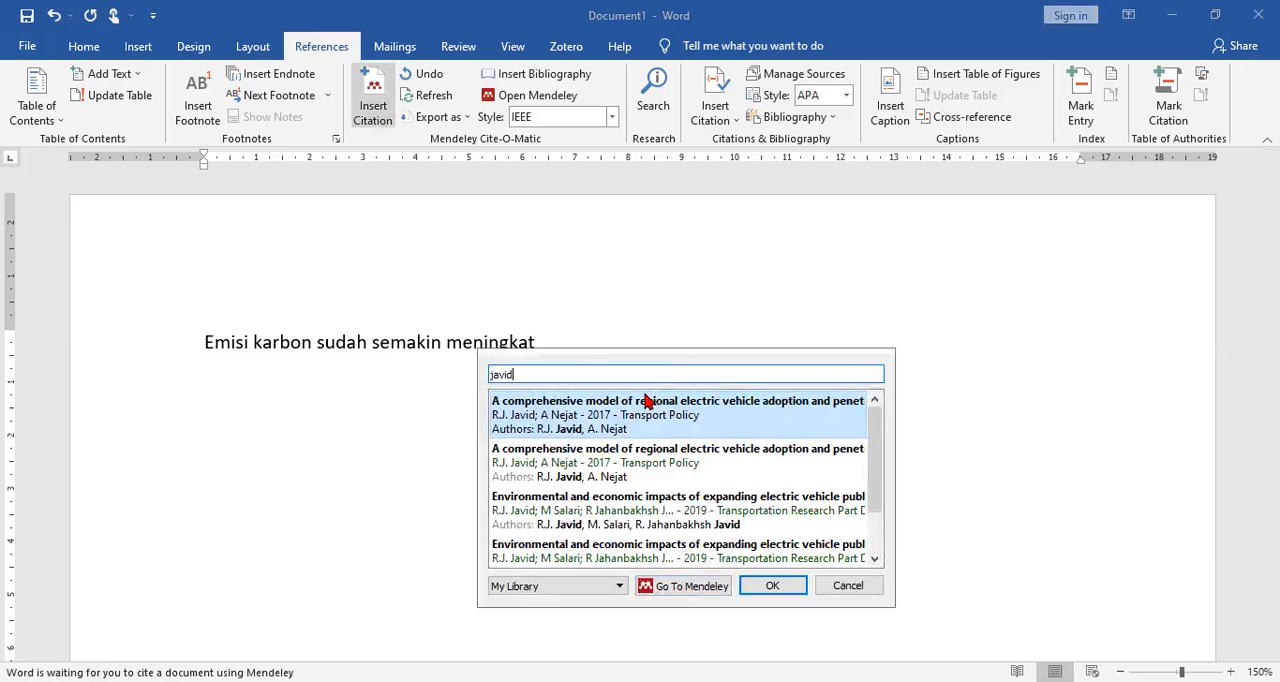
pyautogui.hotkey('alt', 'Tab')
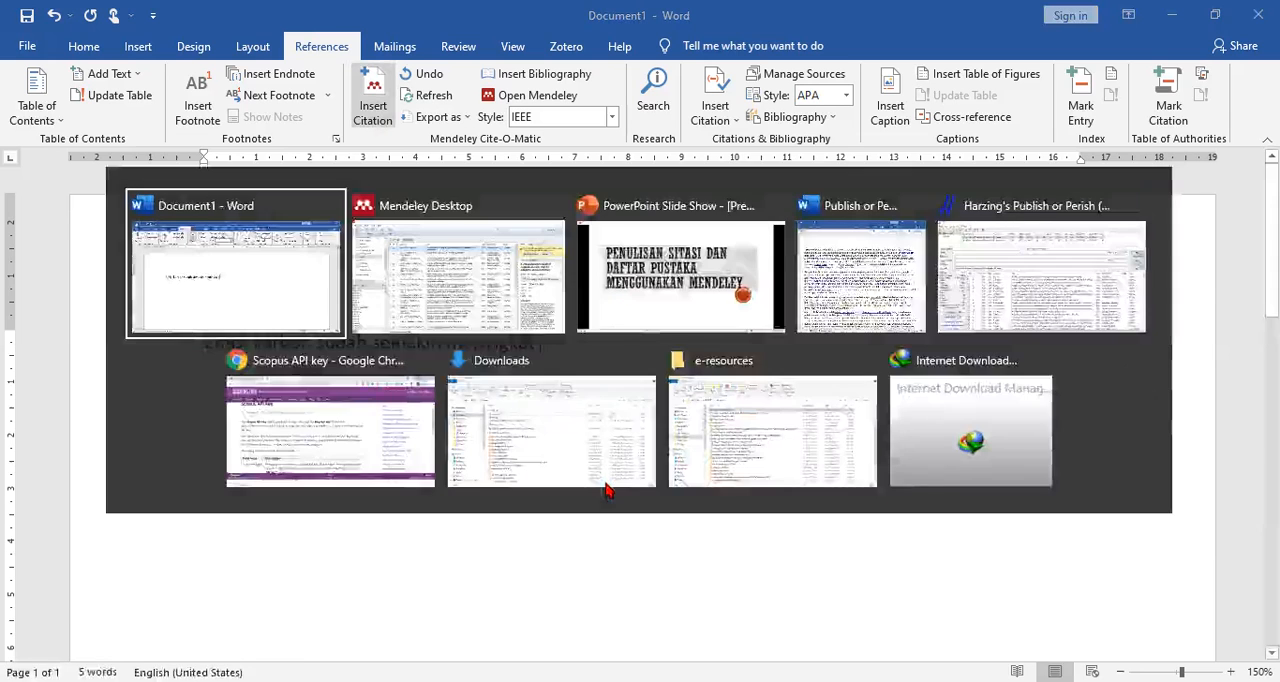
pyautogui.click(428, 214)
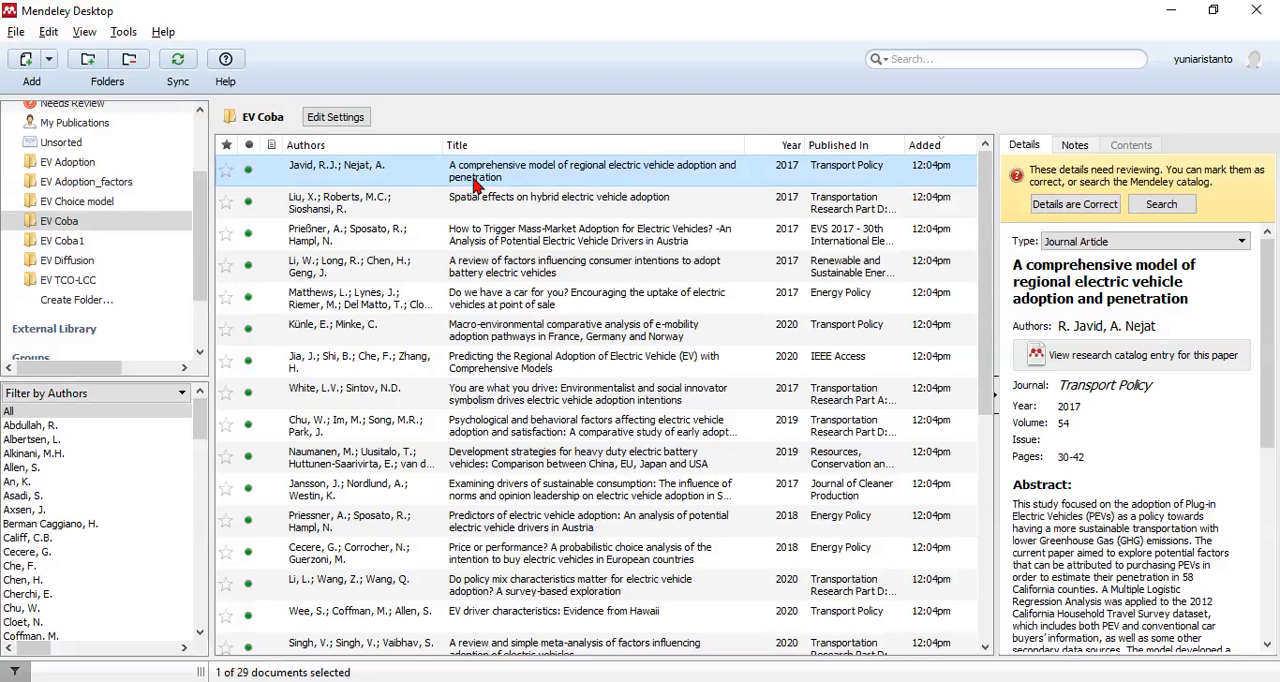
pyautogui.hotkey('alt', 'Tab')
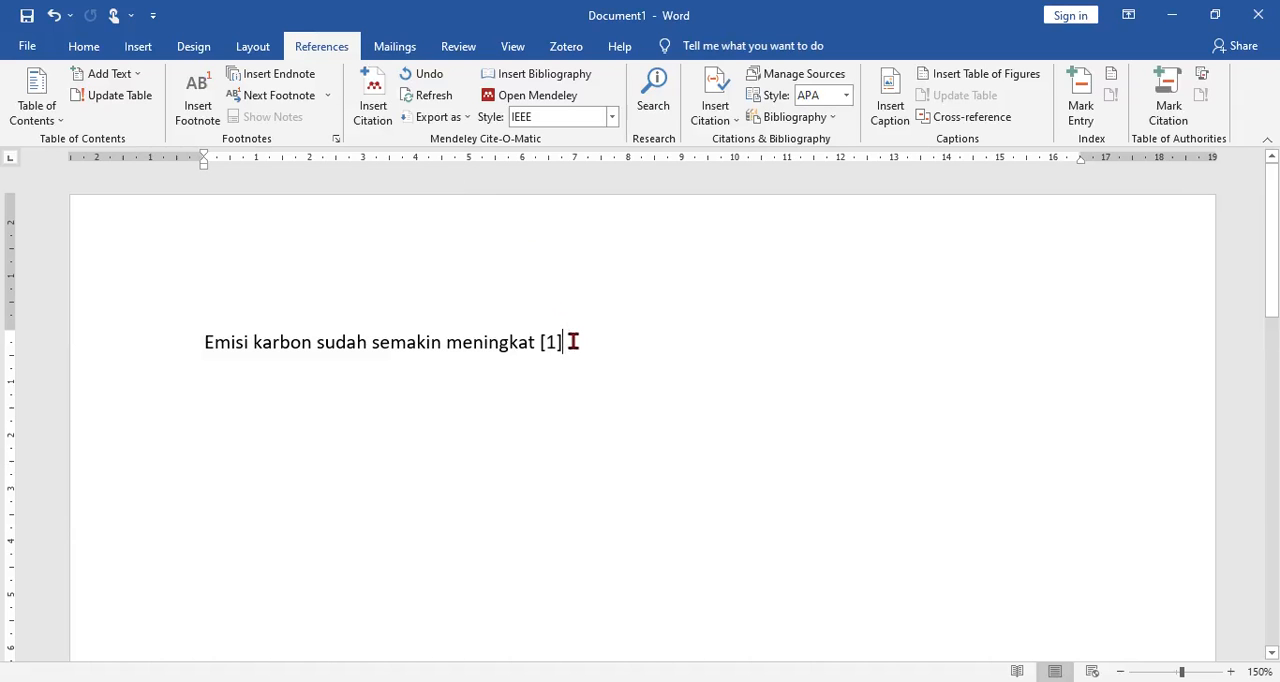
pyautogui.press('BackSpace')
pyautogui.press('BackSpace')
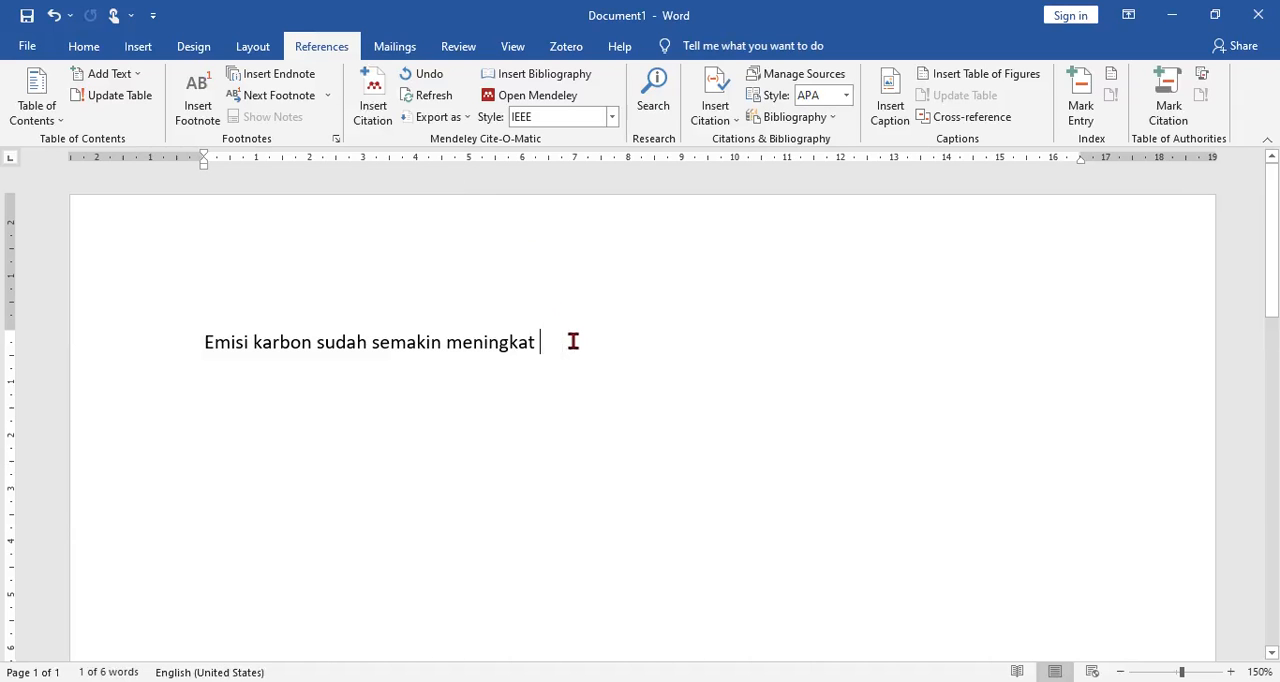
# Step: Insert a Mendeley citation of "A comprehensive model of regional electric vehicle adoption and penetration" after "meningkat", searching by the first author's surname
pyautogui.click(373, 100)
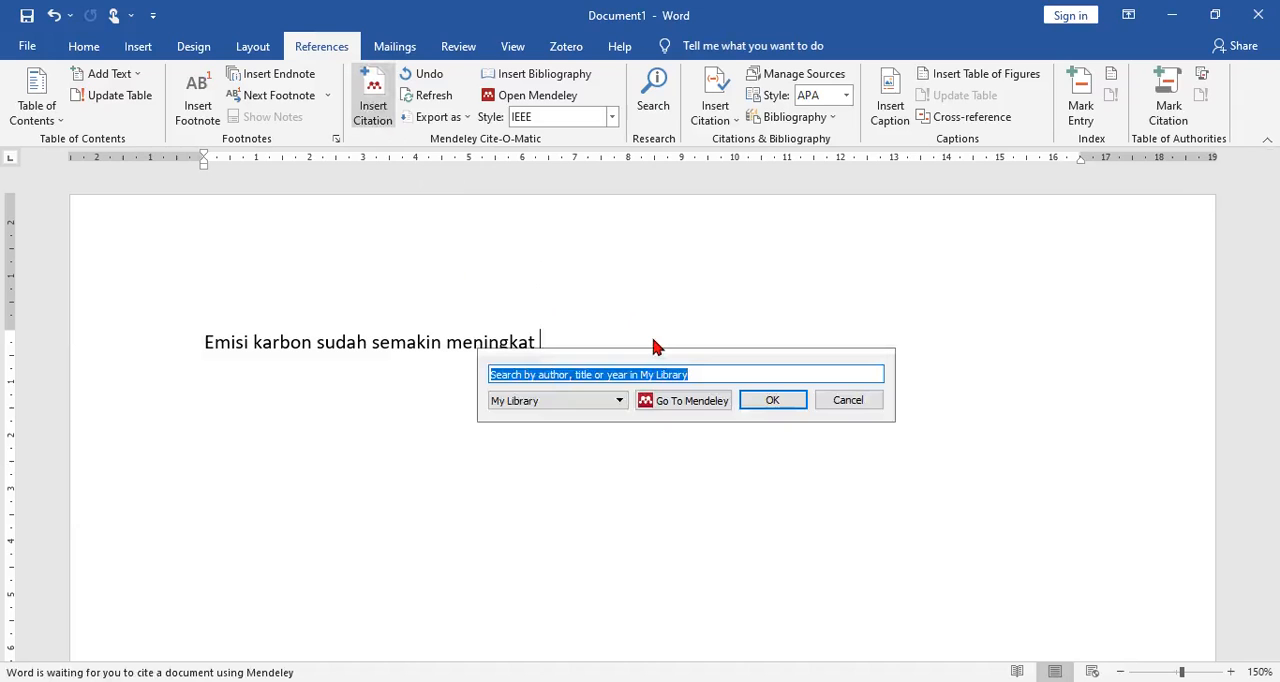
pyautogui.write('javid')
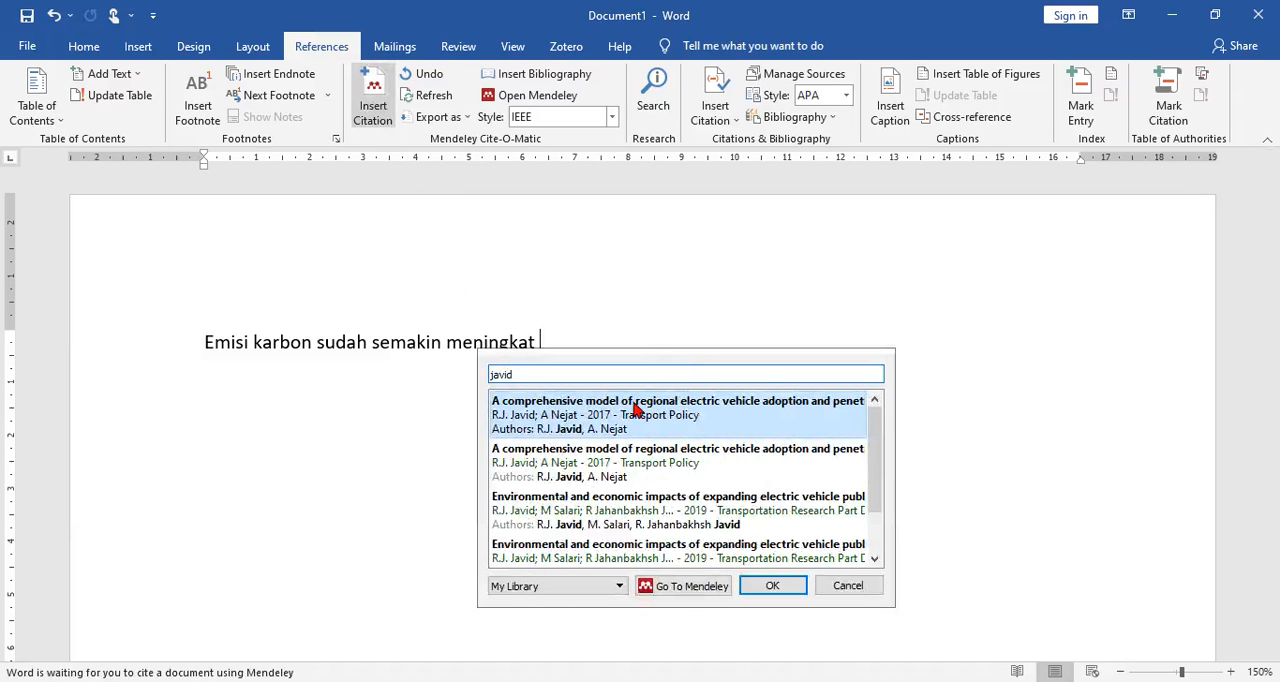
pyautogui.click(631, 412)
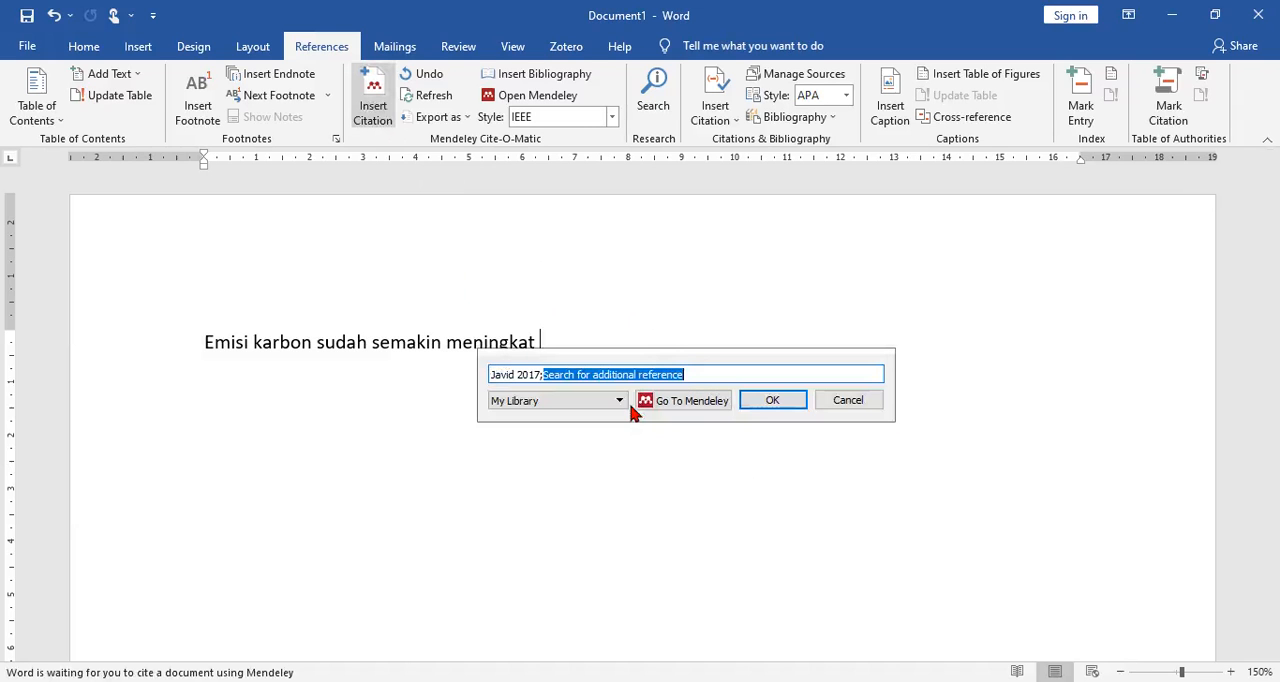
pyautogui.click(770, 402)
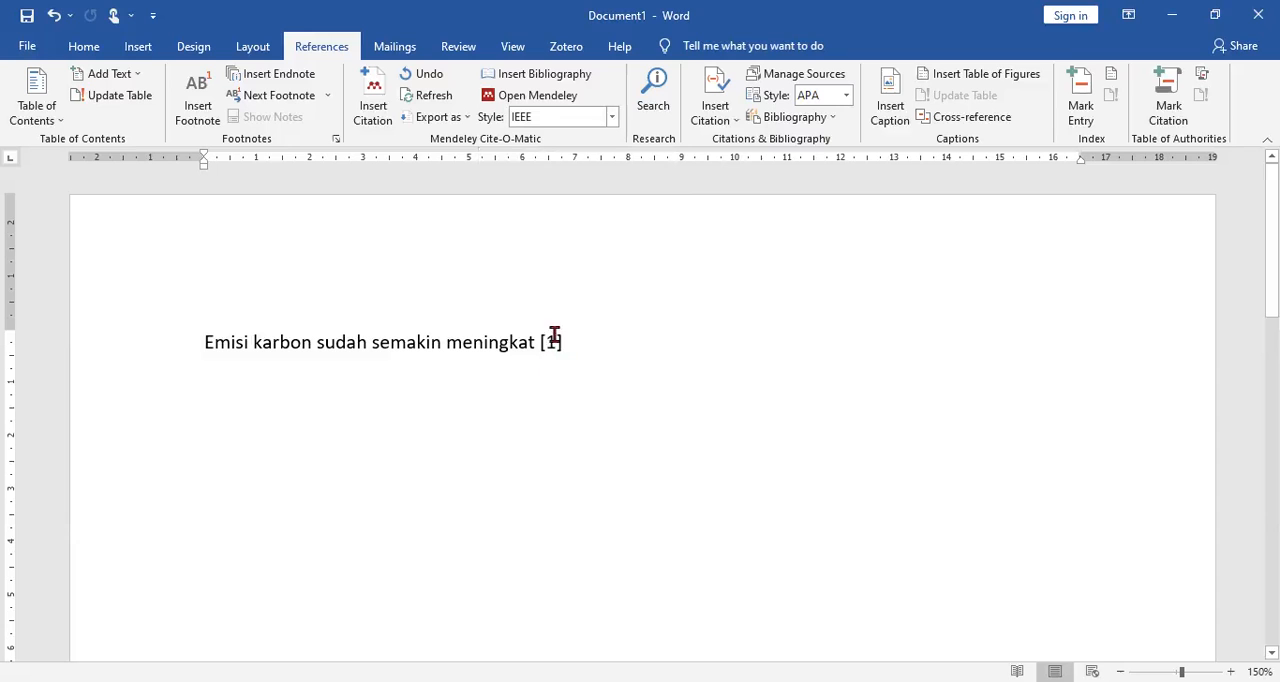
# Step: Try the Harvard reference format 1 and American Psychological Association 7th edition citation styles, and set the Mendeley style back to IEEE
pyautogui.click(612, 118)
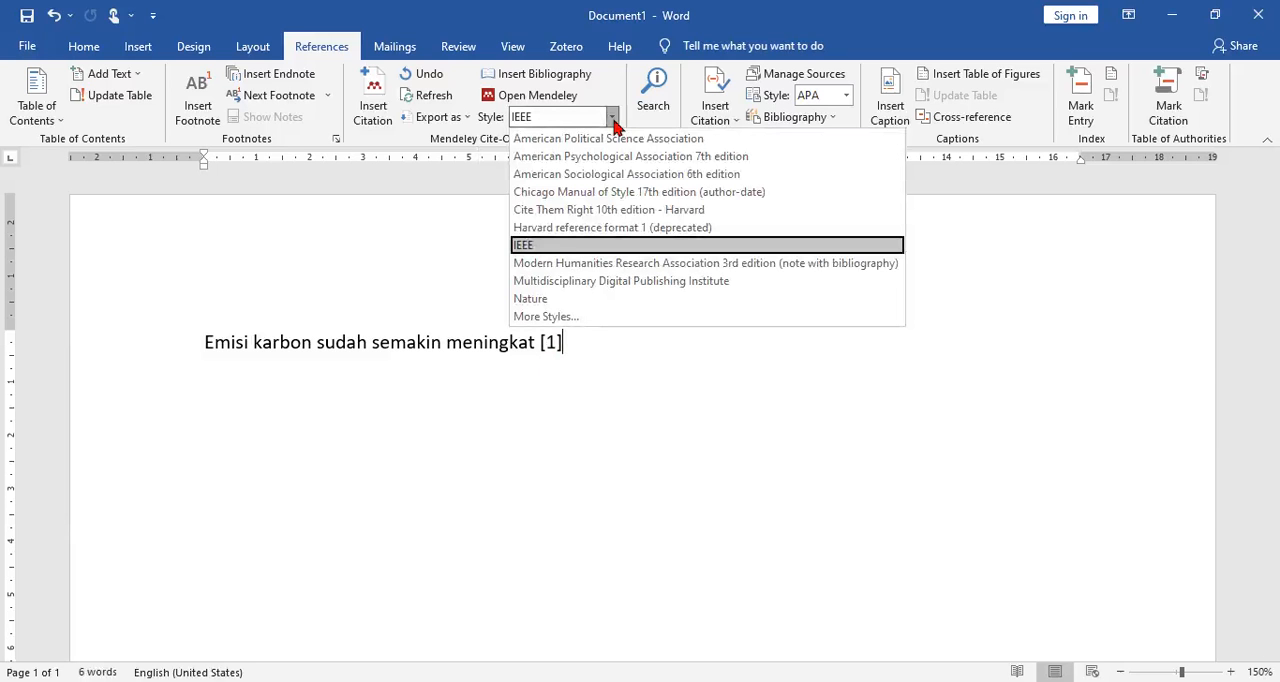
pyautogui.click(606, 228)
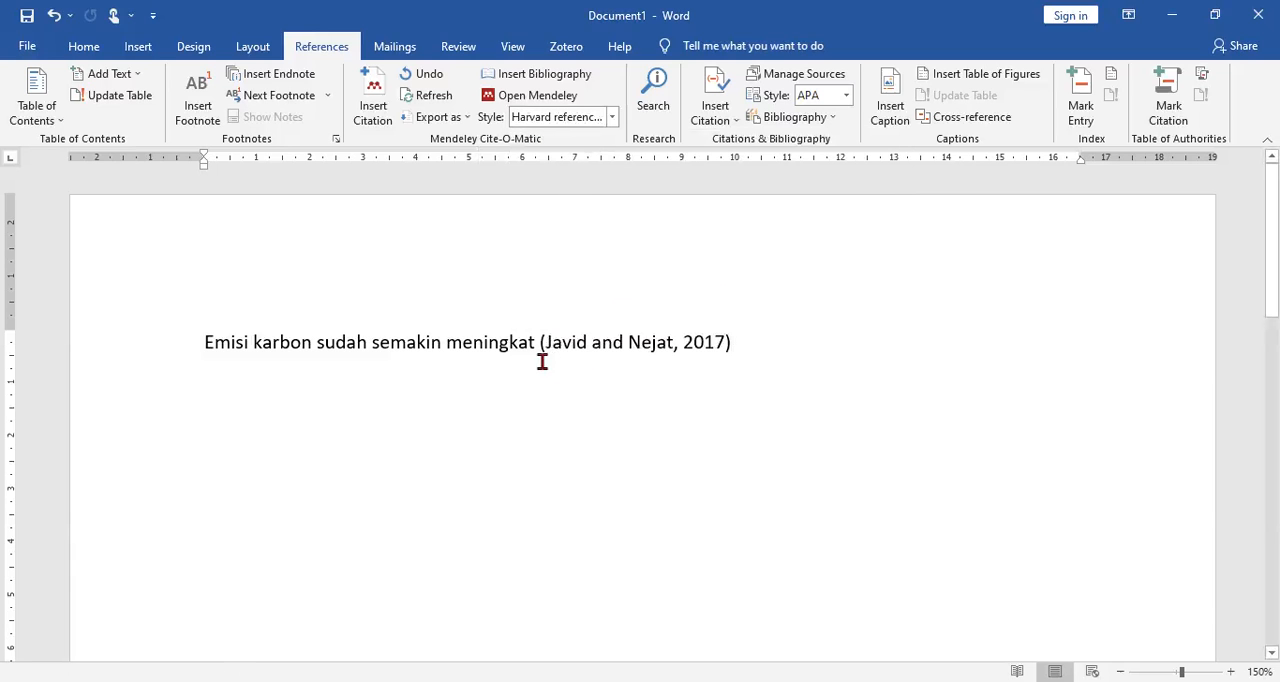
pyautogui.click(612, 118)
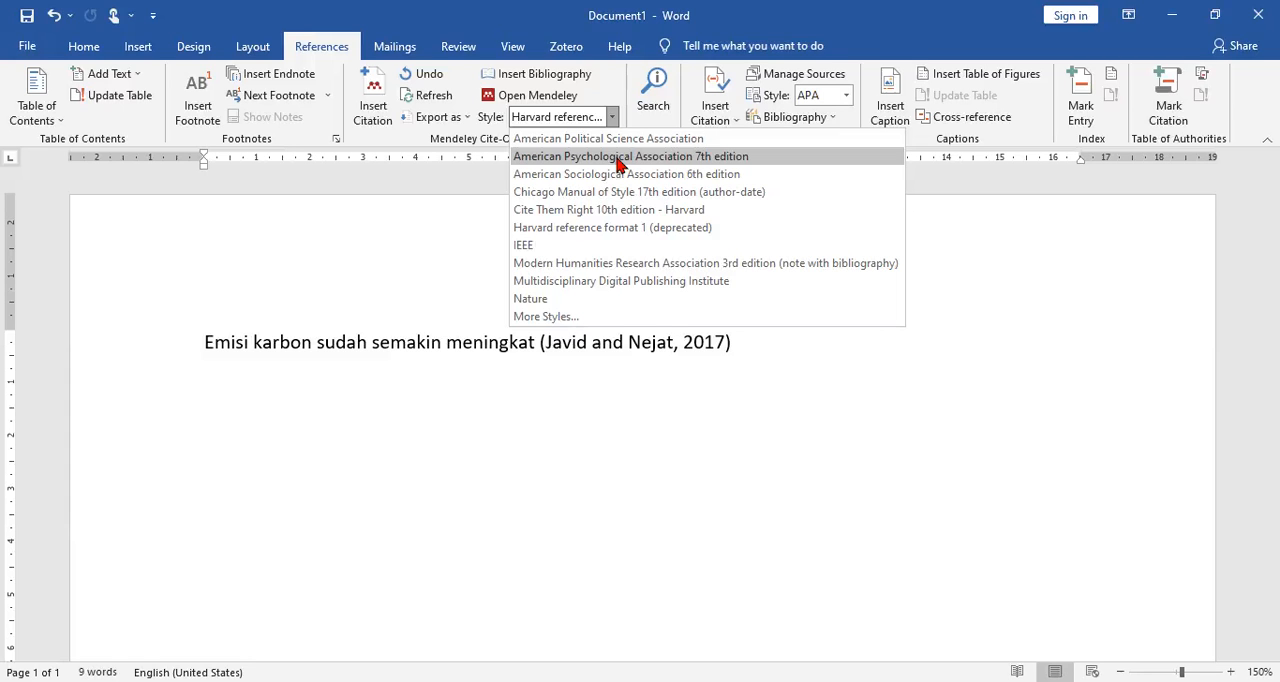
pyautogui.click(620, 157)
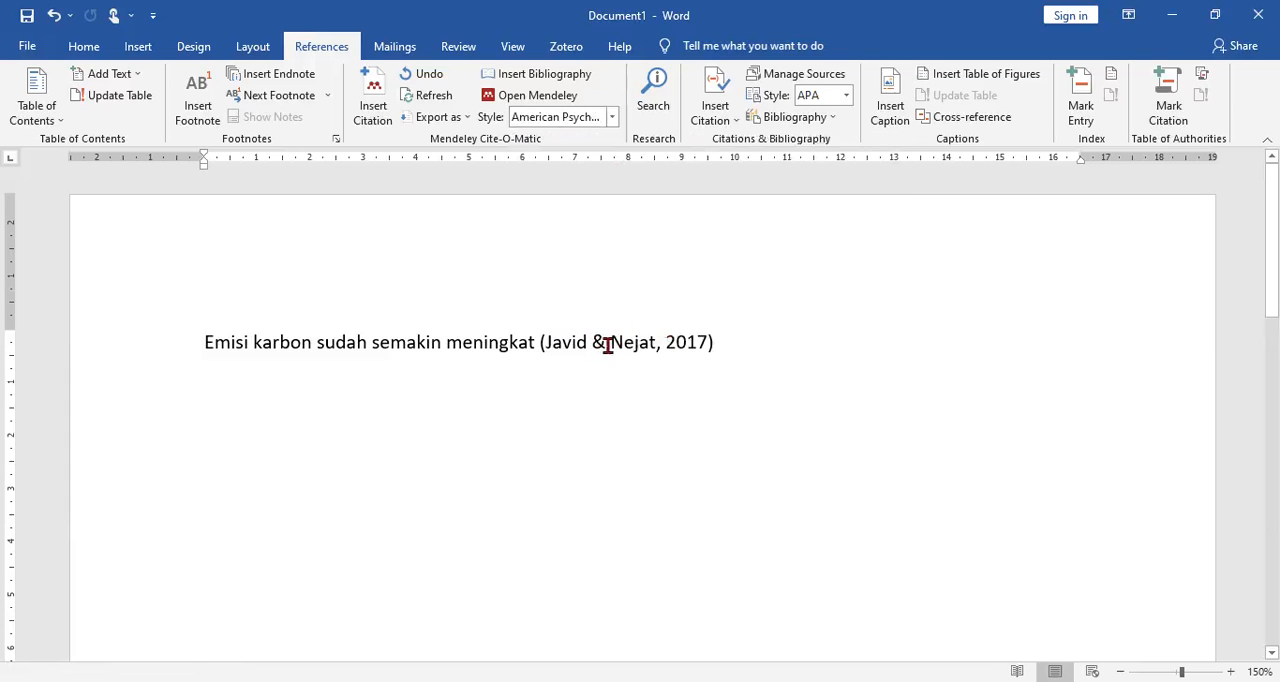
pyautogui.click(612, 117)
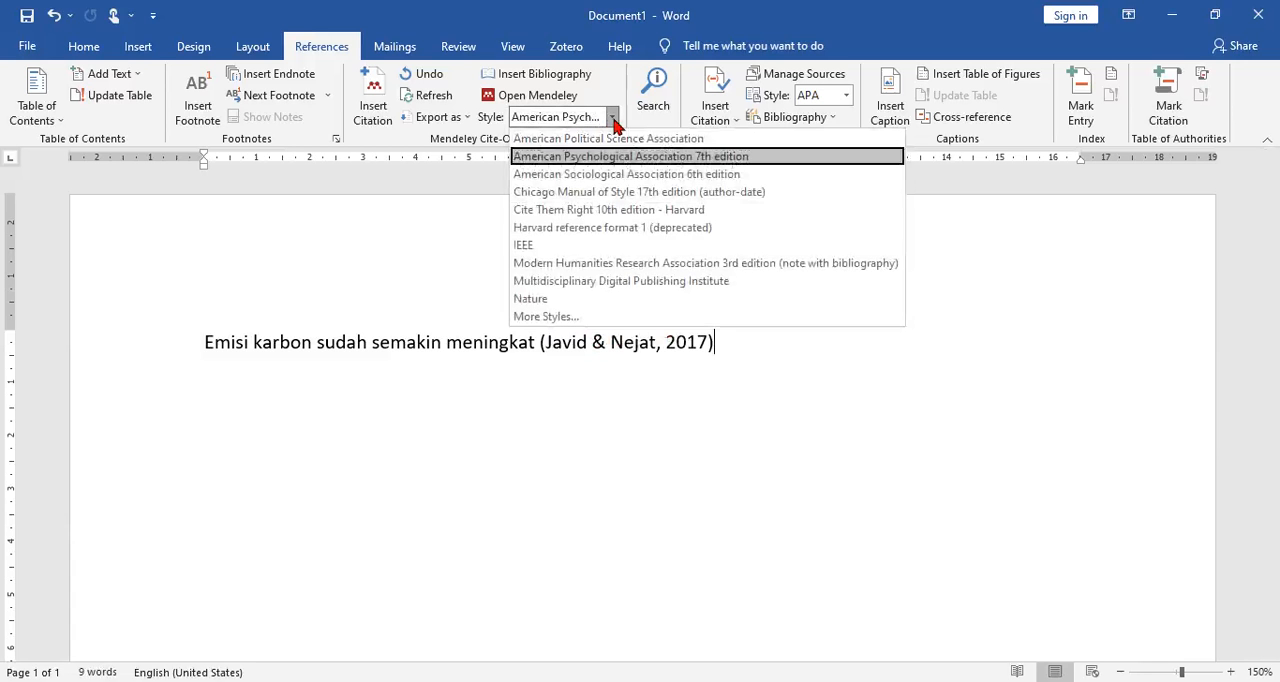
pyautogui.click(597, 251)
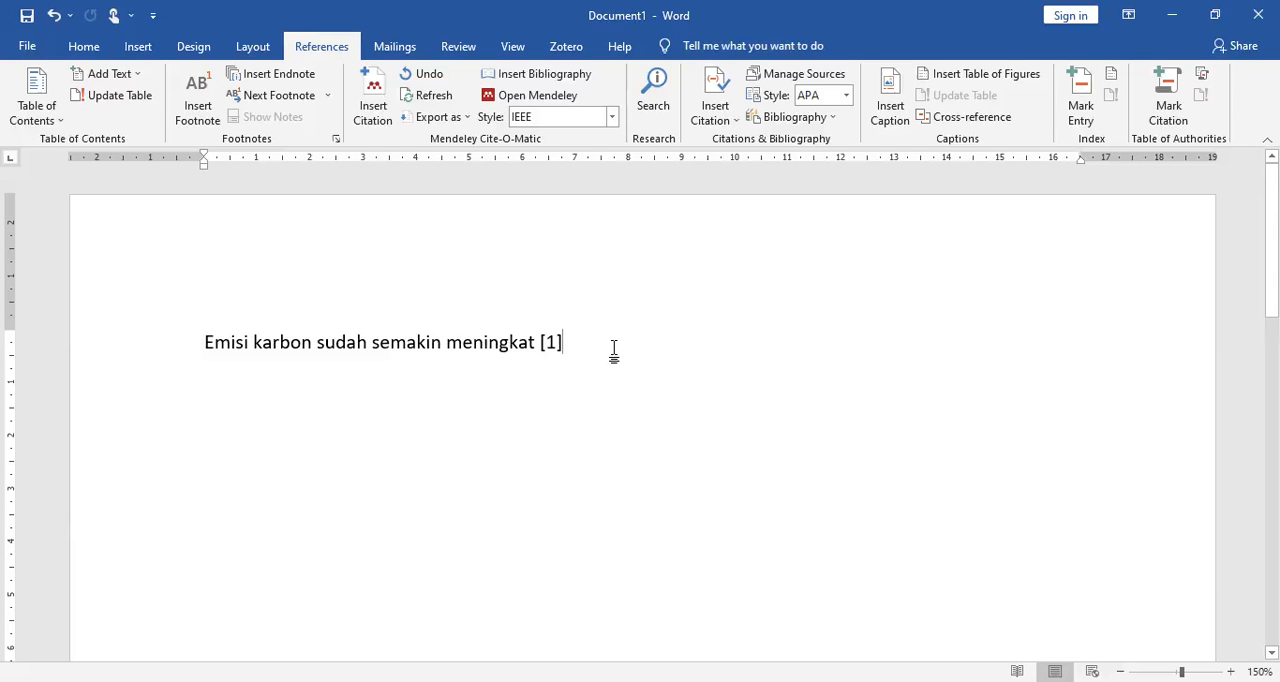
# Step: End the first sentence with a period after its citation and write "Sehingga diperlukan suatu upaya untuk mengurangi emisi tersebut"
pyautogui.write('.')
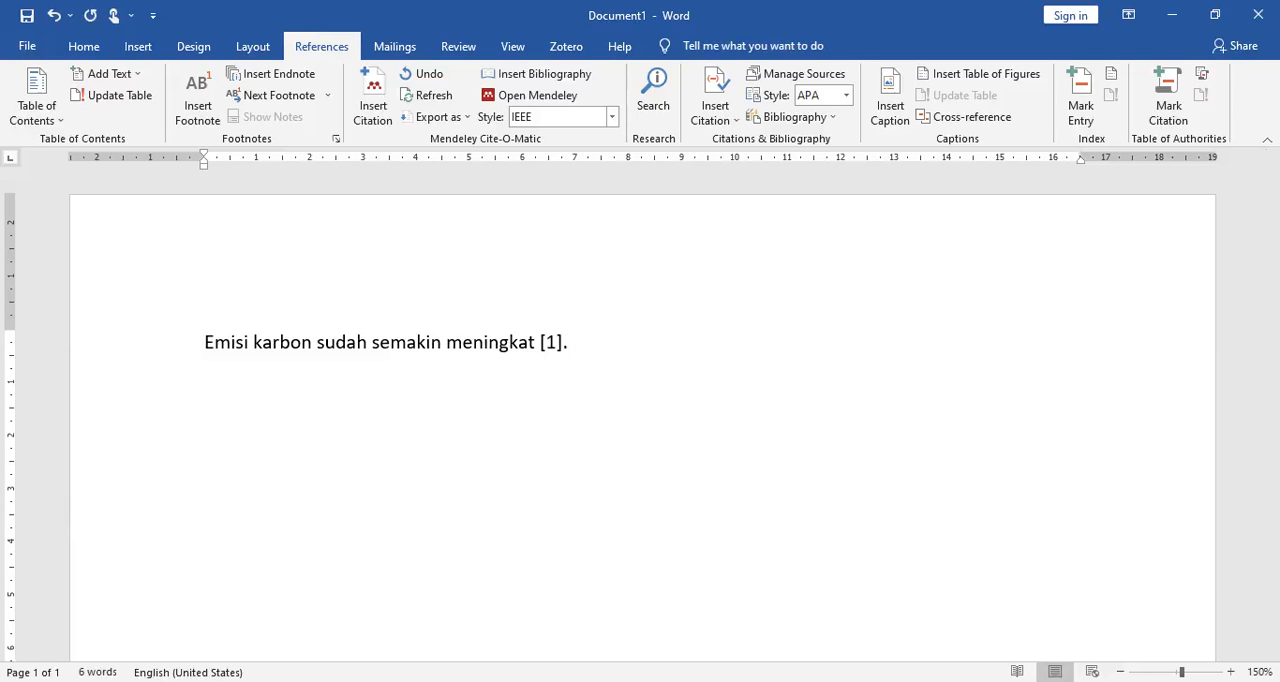
pyautogui.write(' Sehingga')
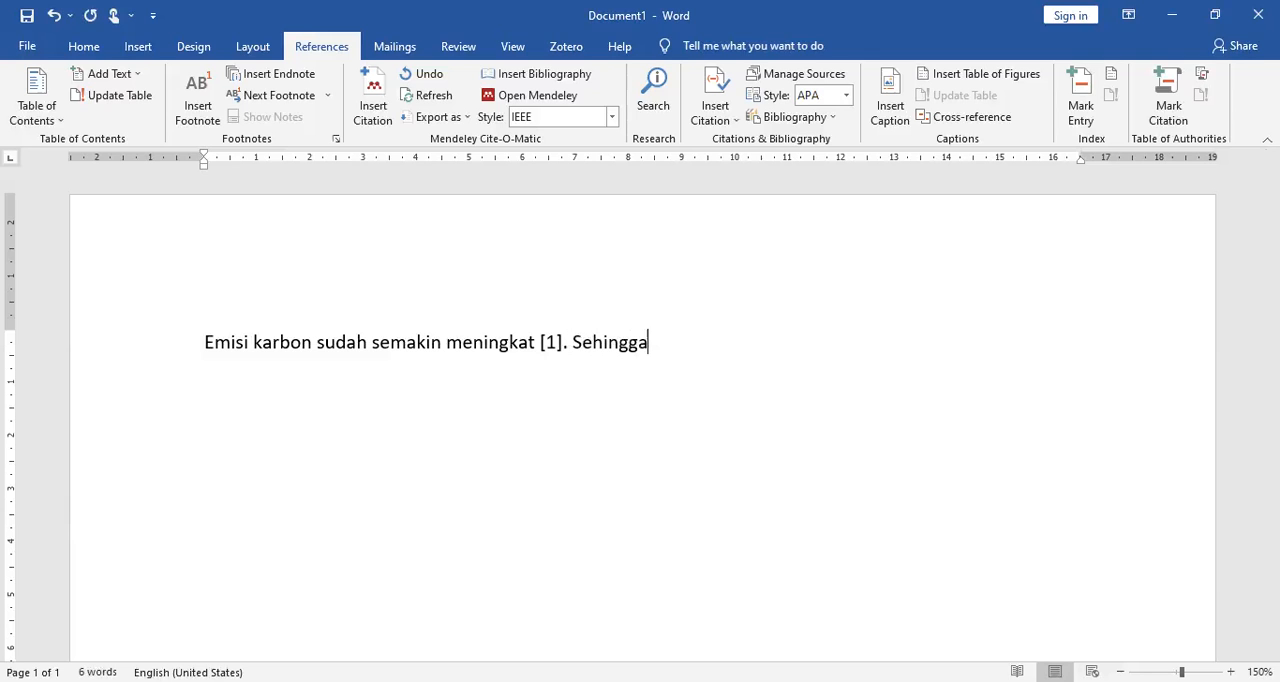
pyautogui.write(' diperlukan s')
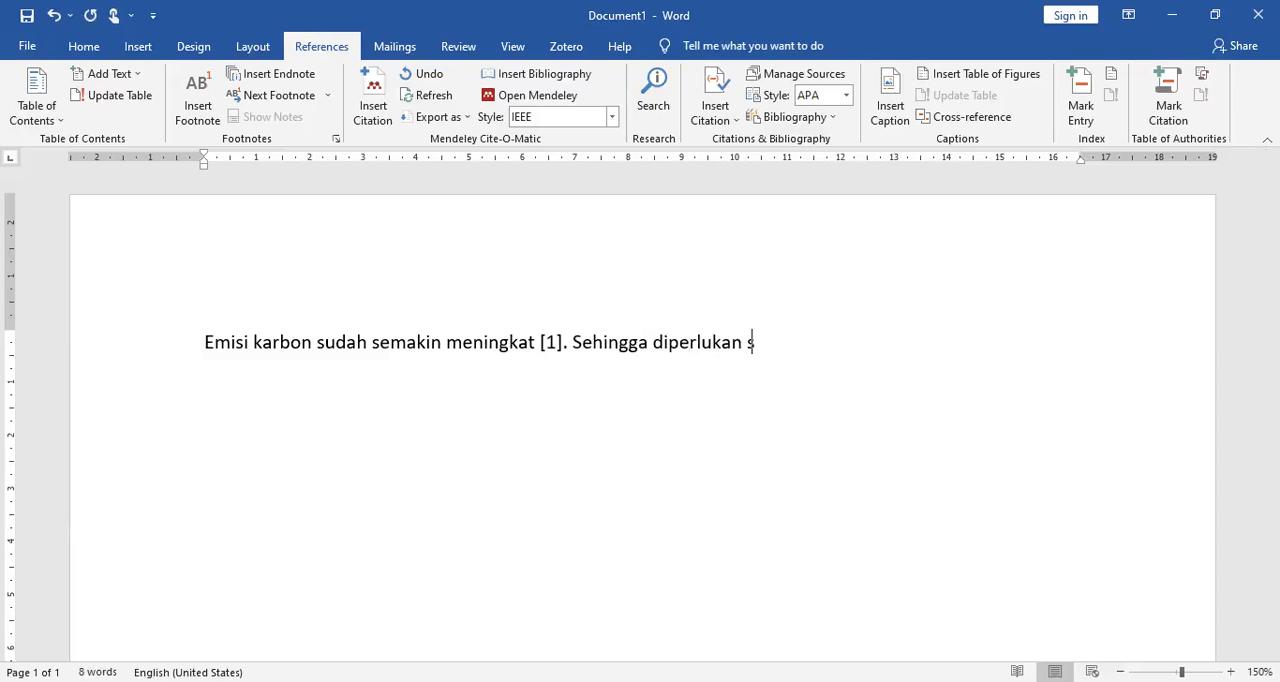
pyautogui.write('uatu upaya ')
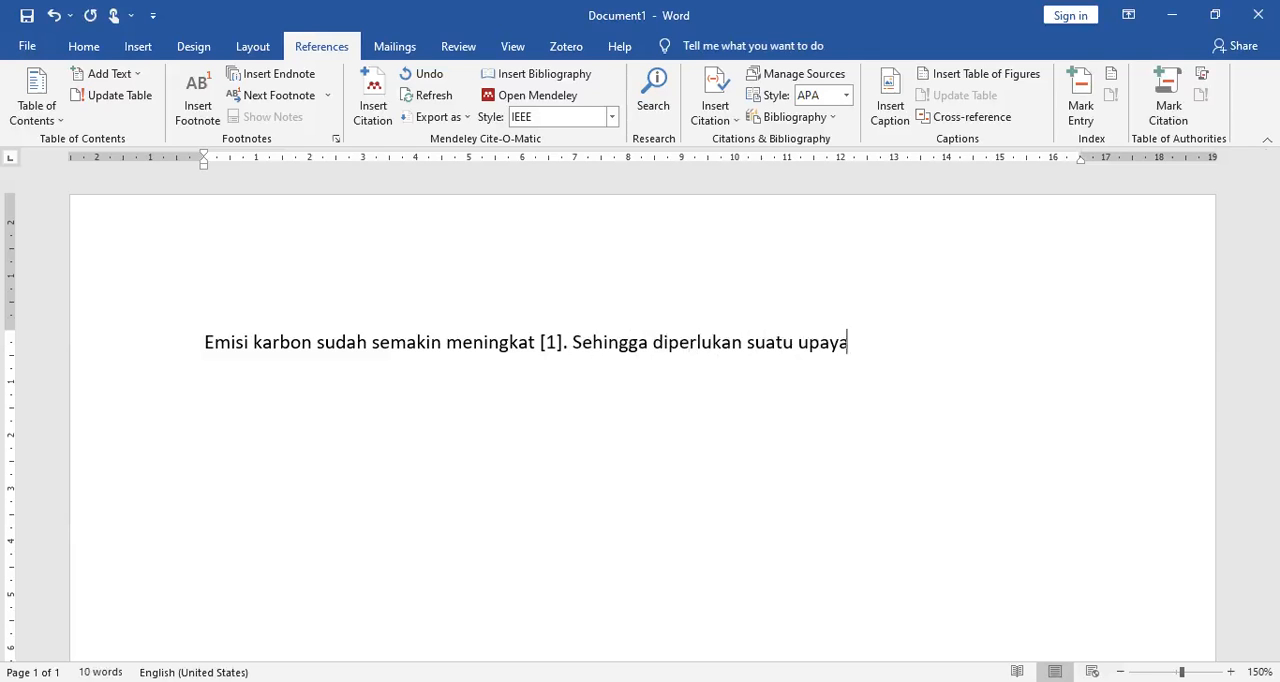
pyautogui.write('untuk men')
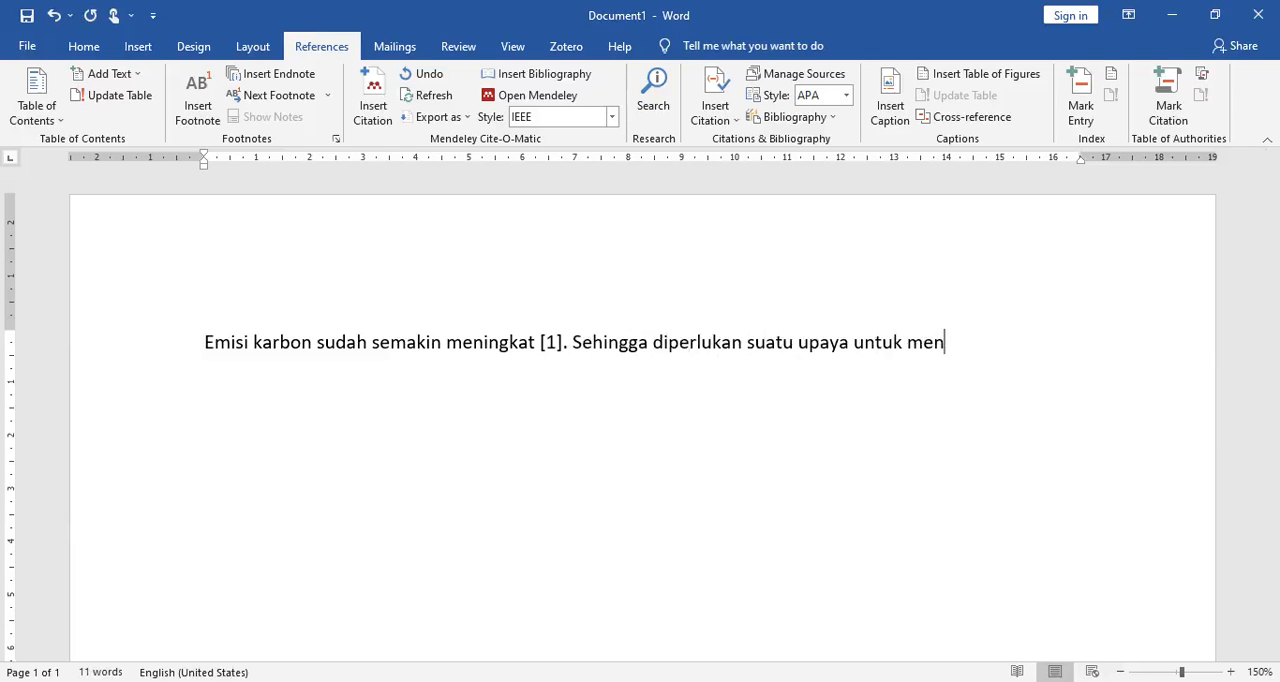
pyautogui.write('gurangi e')
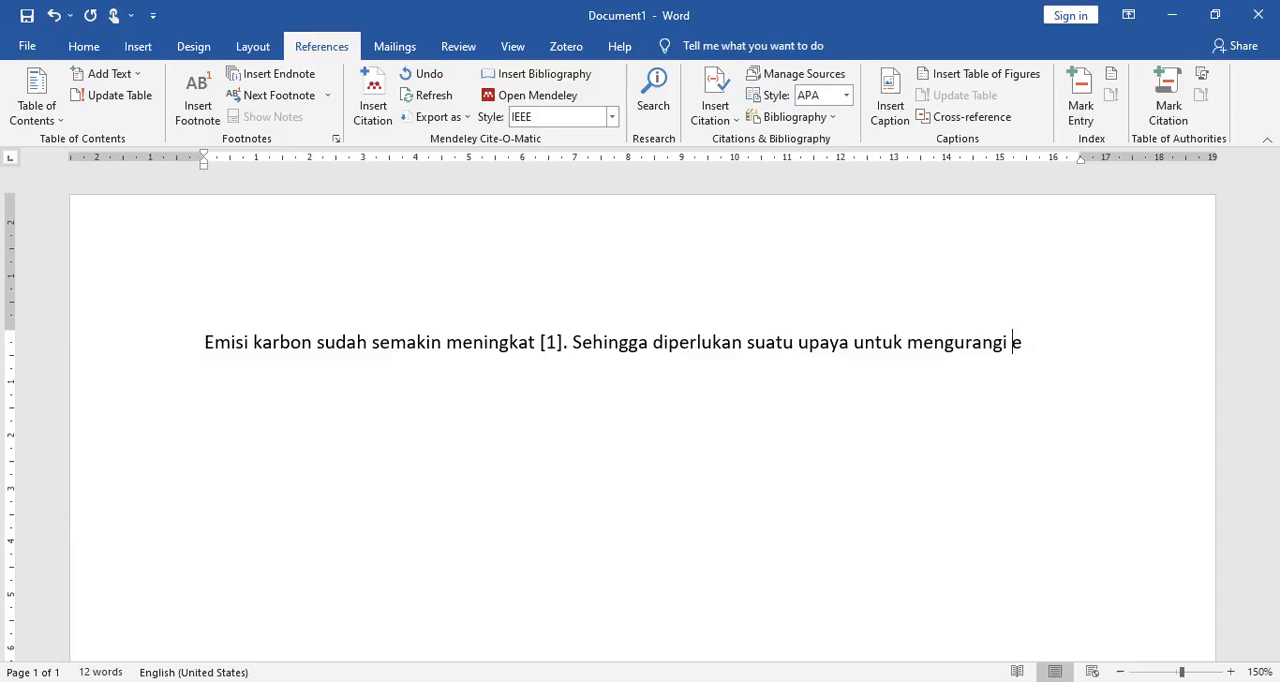
pyautogui.write('misi tersebut')
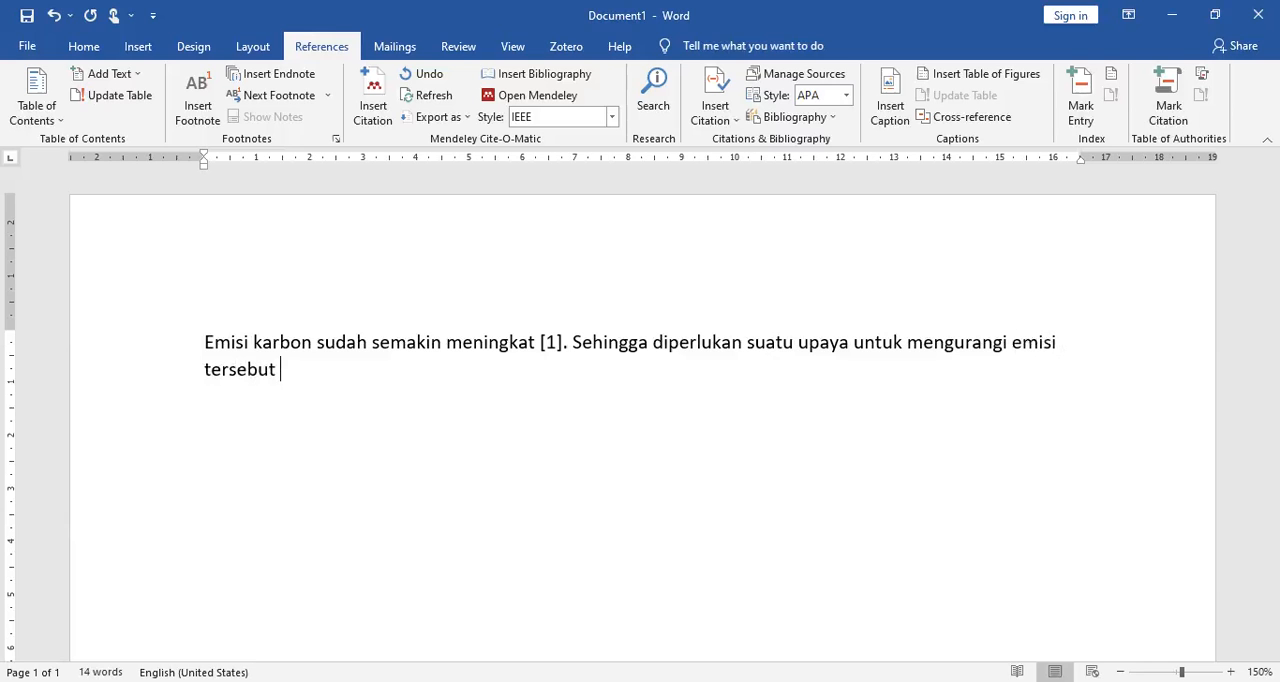
# Step: Look up "A review of factors influencing consumer intentions to adopt battery electric vehicles" in Mendeley's EV Coba folder and return to Word
pyautogui.click(376, 105)
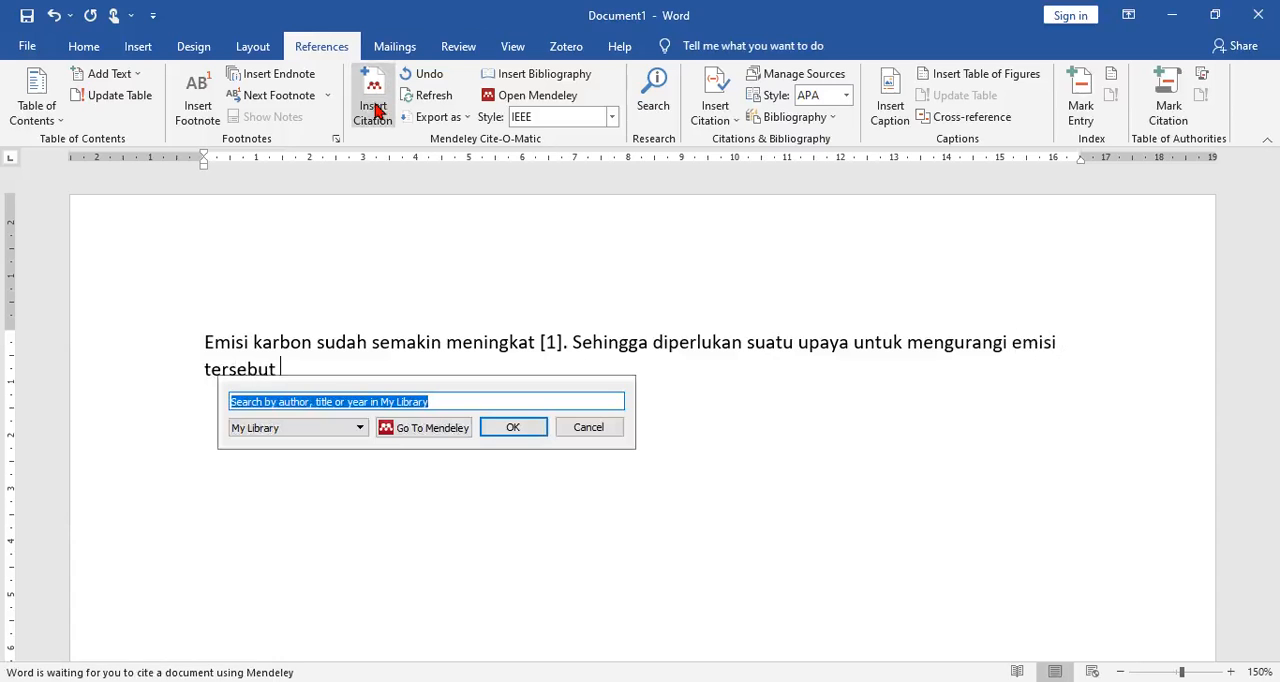
pyautogui.hotkey('alt', 'Tab')
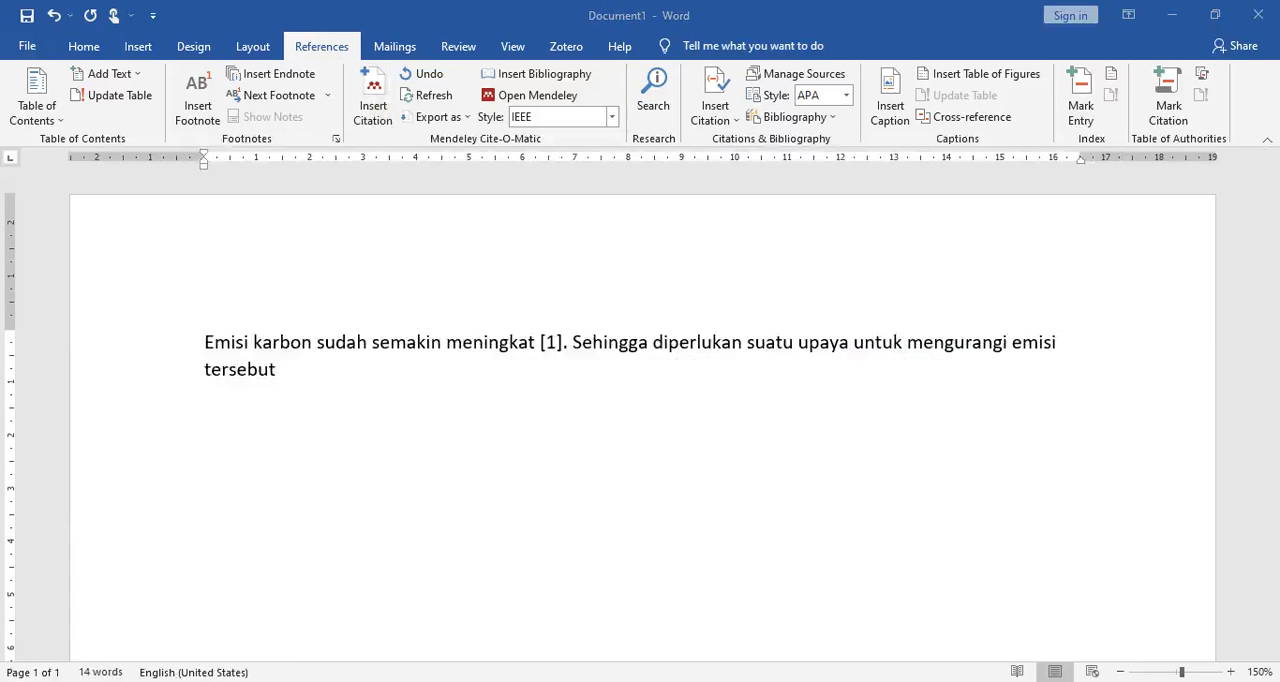
pyautogui.click(720, 681)
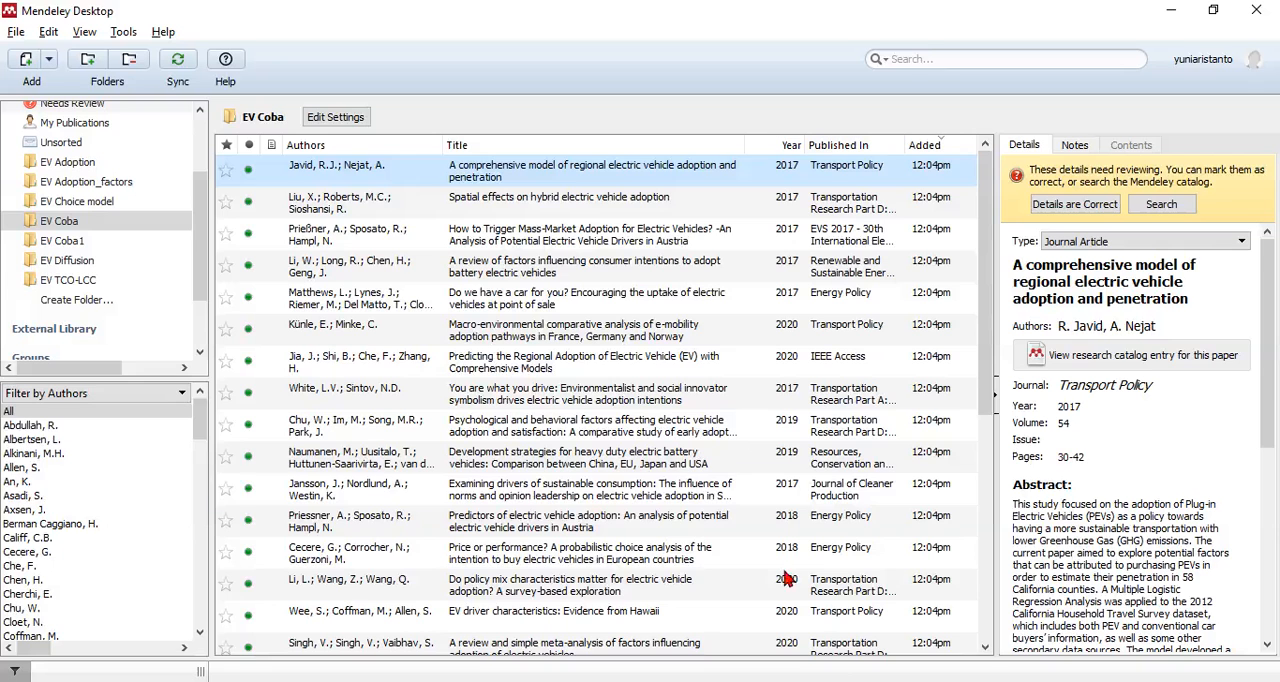
pyautogui.click(388, 276)
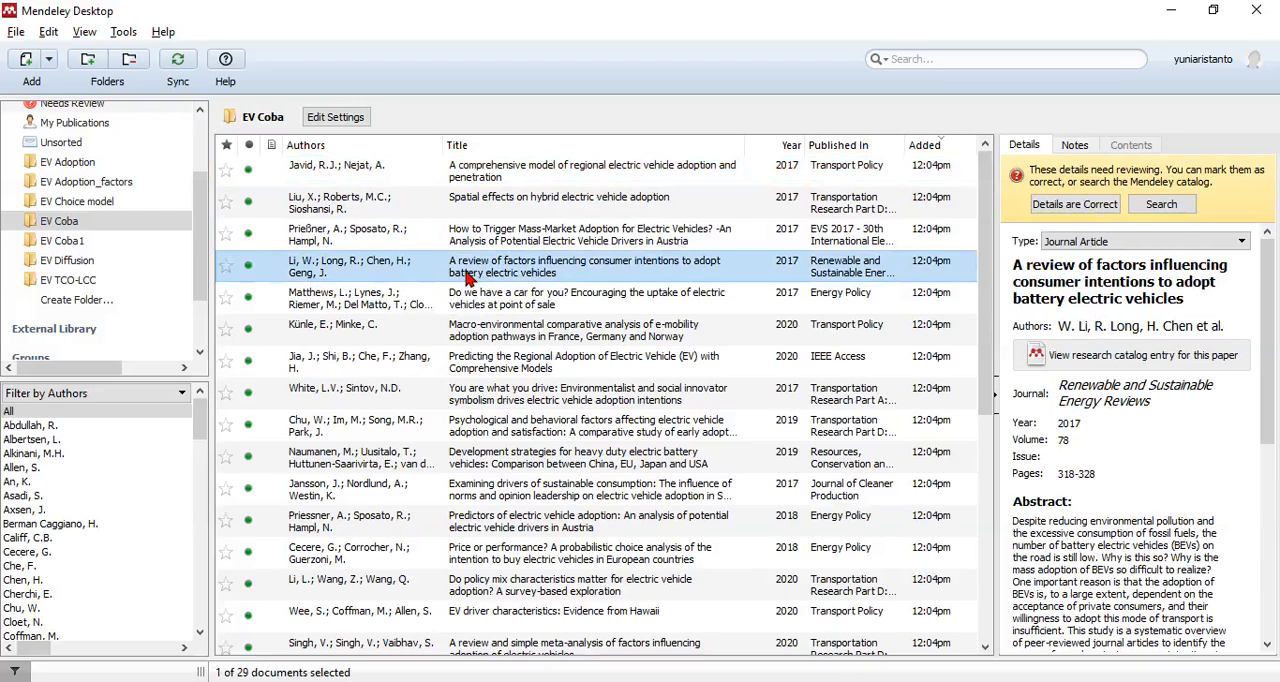
pyautogui.hotkey('alt', 'Tab')
# Step: Try citing a Mendeley article after "tersebut", searching by the first author's surname and by "a review"
pyautogui.click(373, 105)
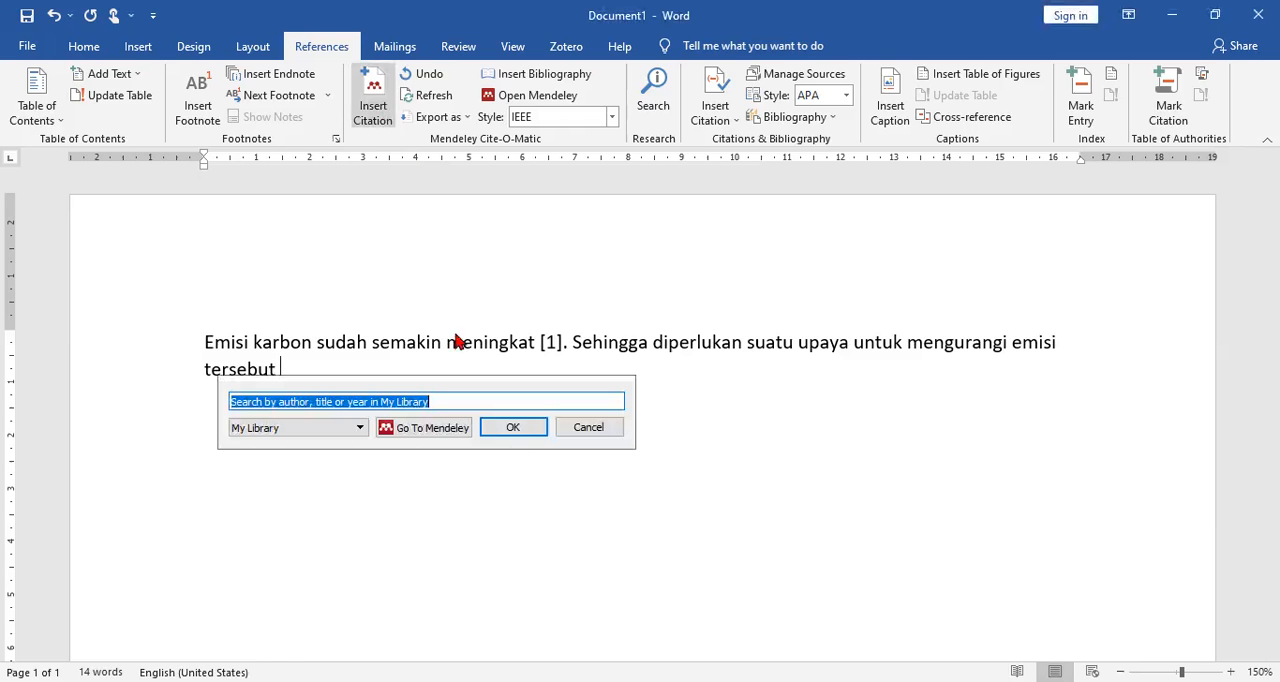
pyautogui.write('li')
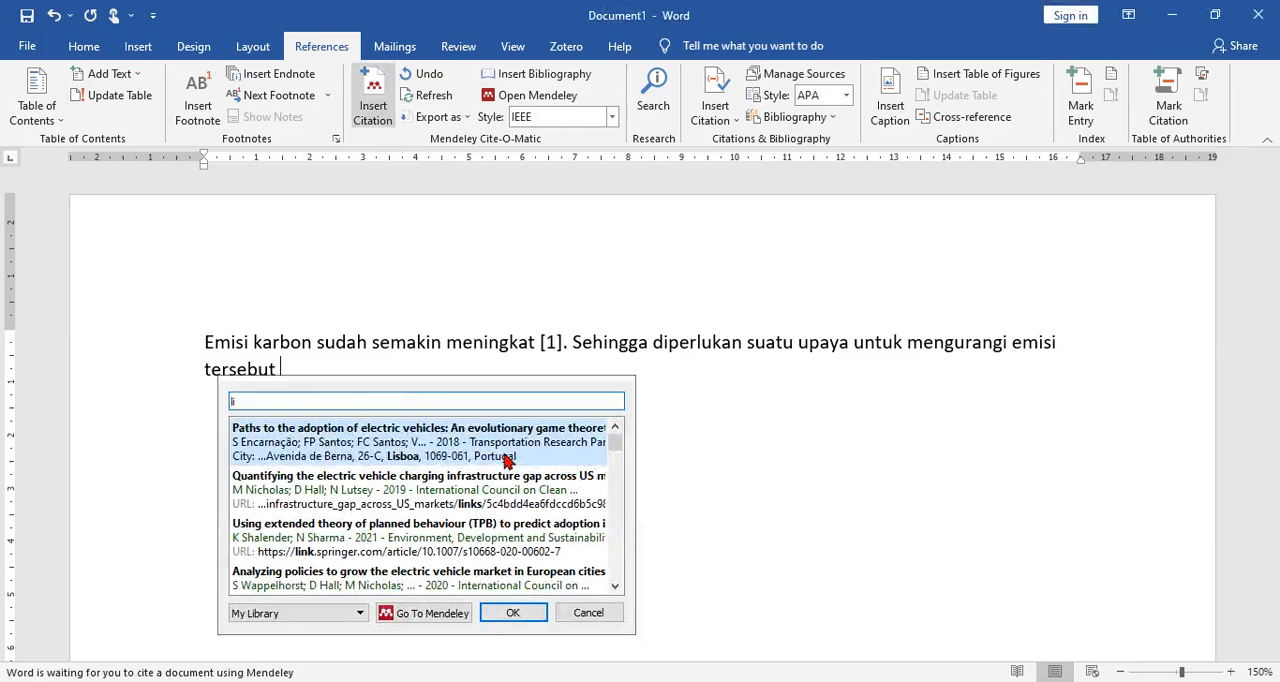
pyautogui.press('BackSpace')
pyautogui.press('BackSpace')
pyautogui.write('a re')
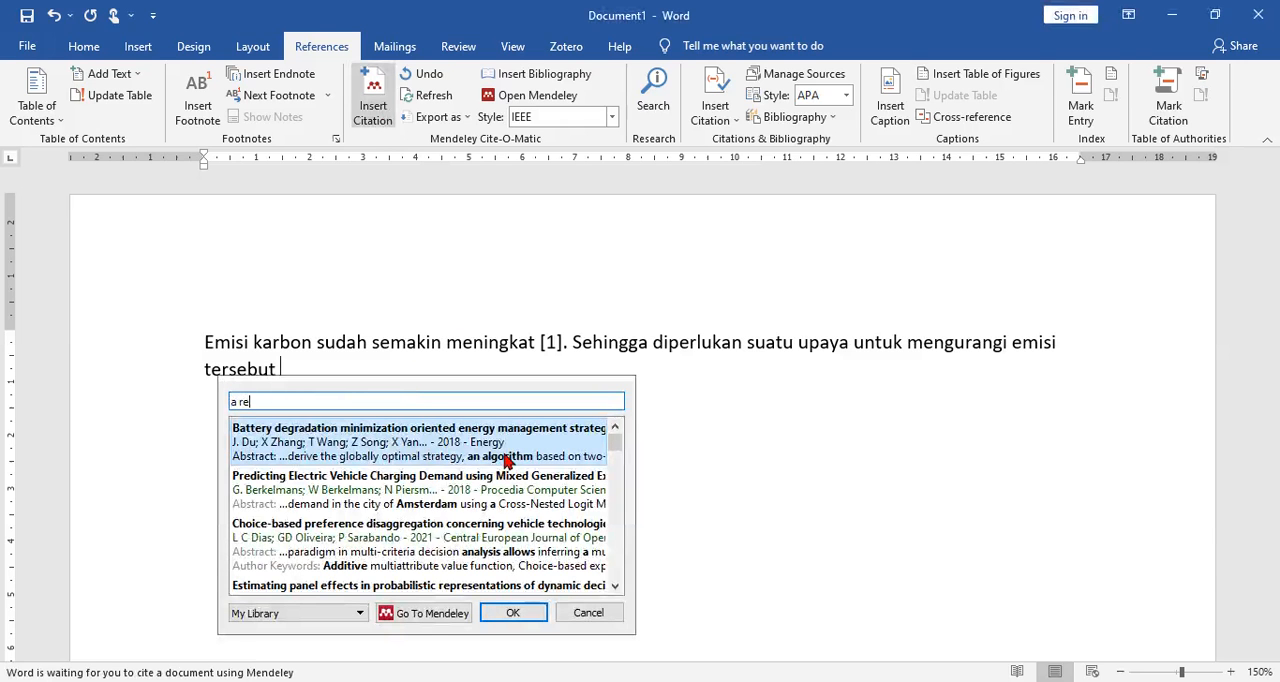
pyautogui.write('view')
pyautogui.scroll(-5, 456, 562)
pyautogui.scroll(-5, 469, 539)
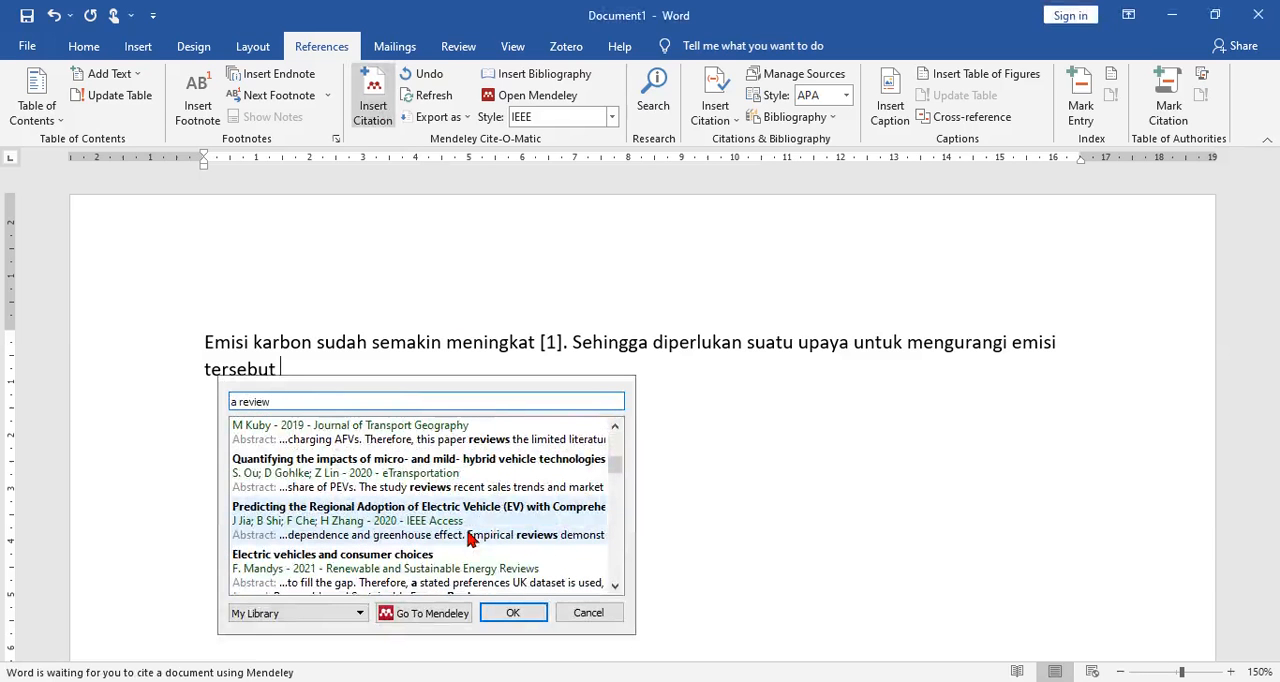
pyautogui.scroll(-5, 471, 539)
pyautogui.doubleClick(471, 539)
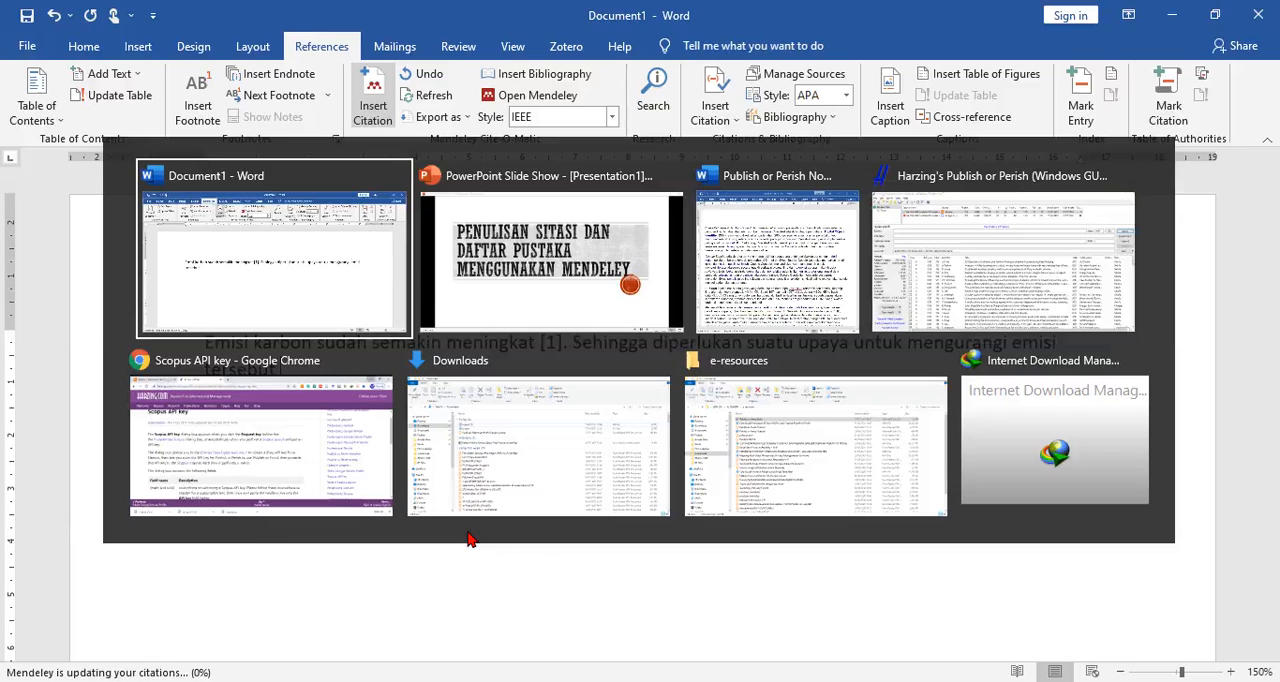
# Step: Look up the 2017 article "You are what you drive" in Mendeley and delete the citation after "tersebut" in Word
pyautogui.hotkey('alt', 'Tab')
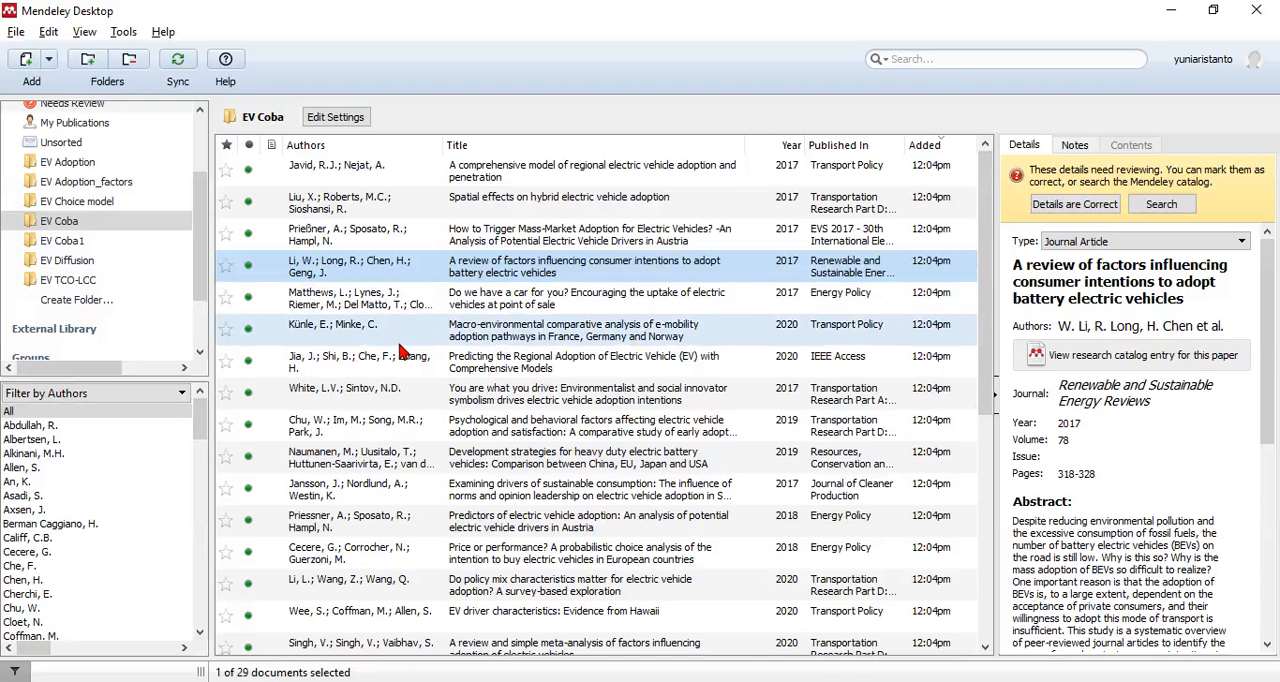
pyautogui.click(395, 395)
pyautogui.hotkey('alt', 'Tab')
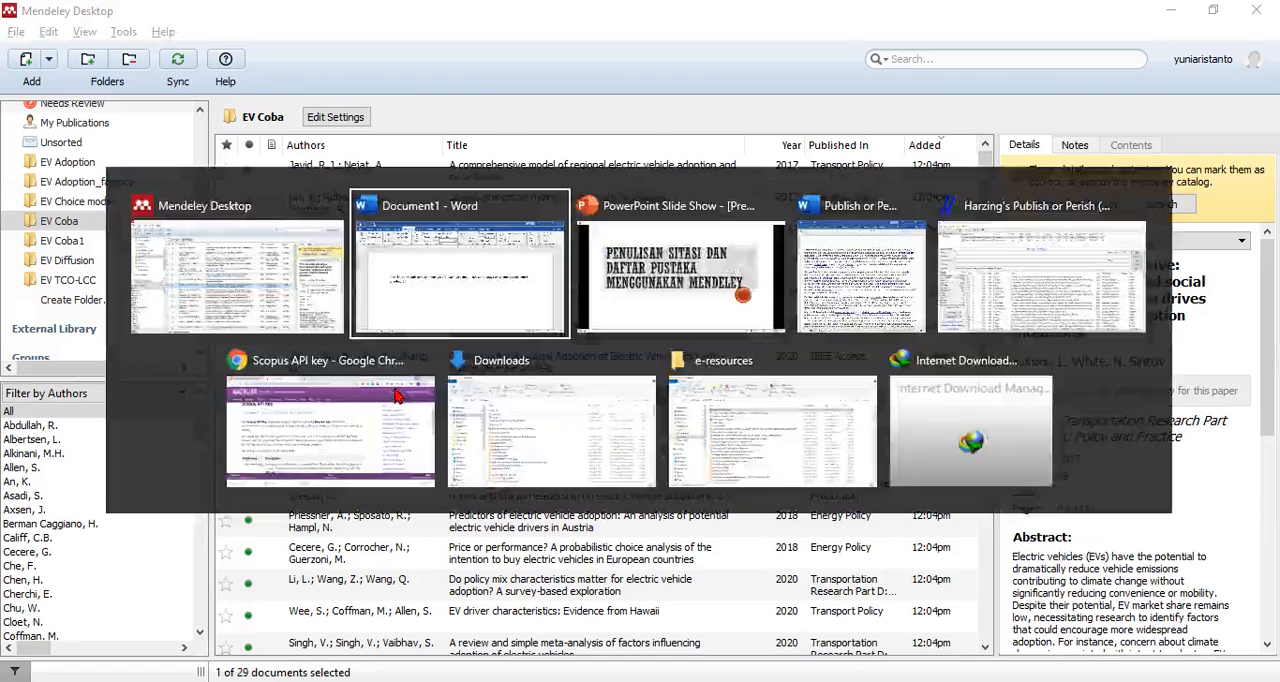
pyautogui.press('BackSpace')
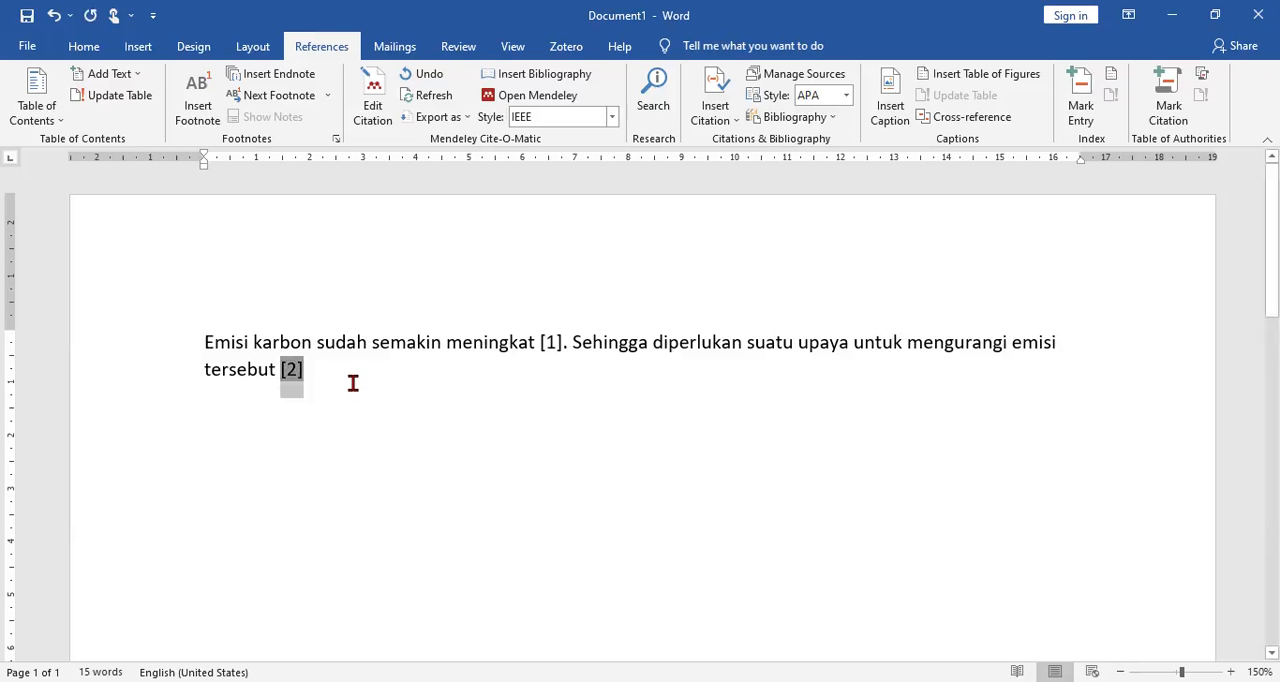
pyautogui.press('BackSpace')
# Step: Insert a Mendeley citation of the 2017 article "You are what you drive" after "tersebut", searching by the first author's surname
pyautogui.click(373, 95)
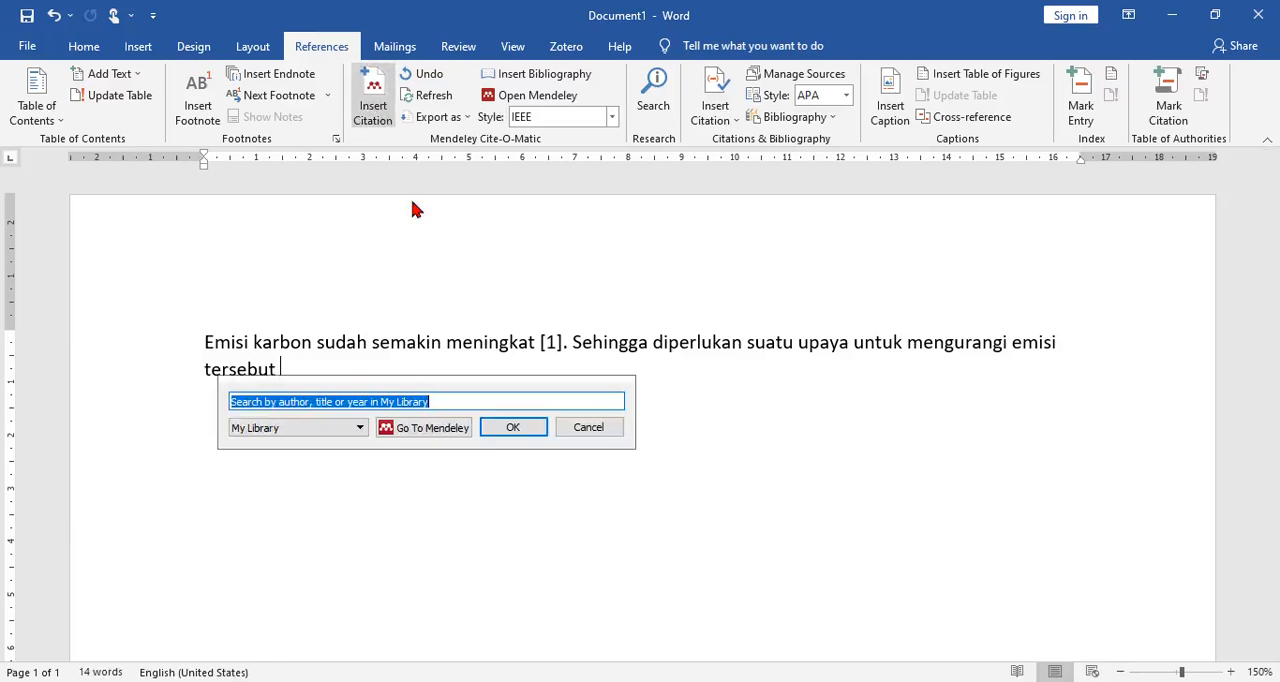
pyautogui.write('white')
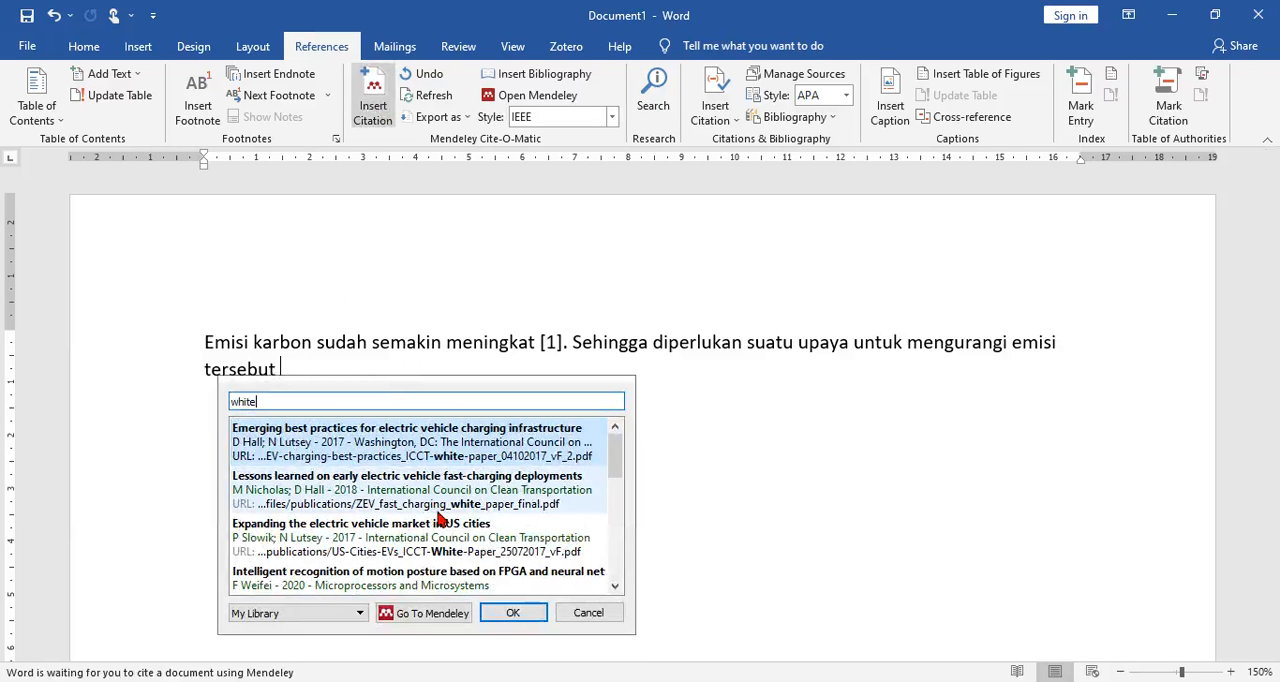
pyautogui.scroll(-3, 445, 560)
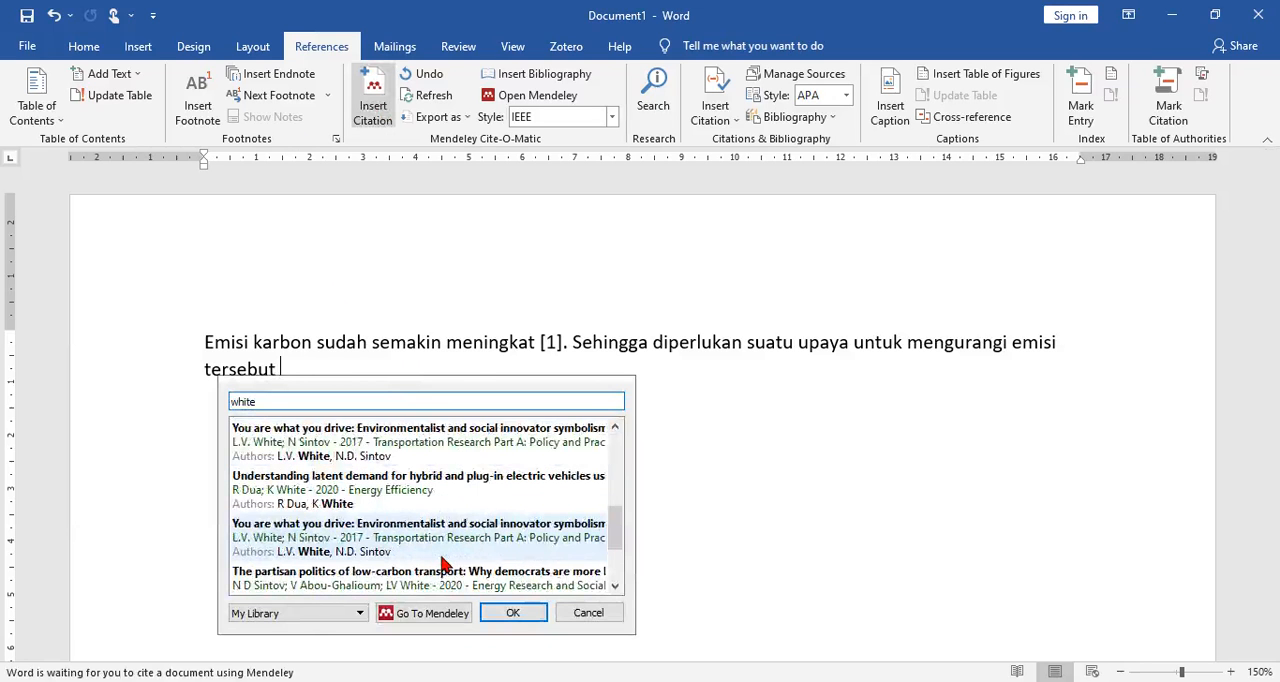
pyautogui.doubleClick(424, 549)
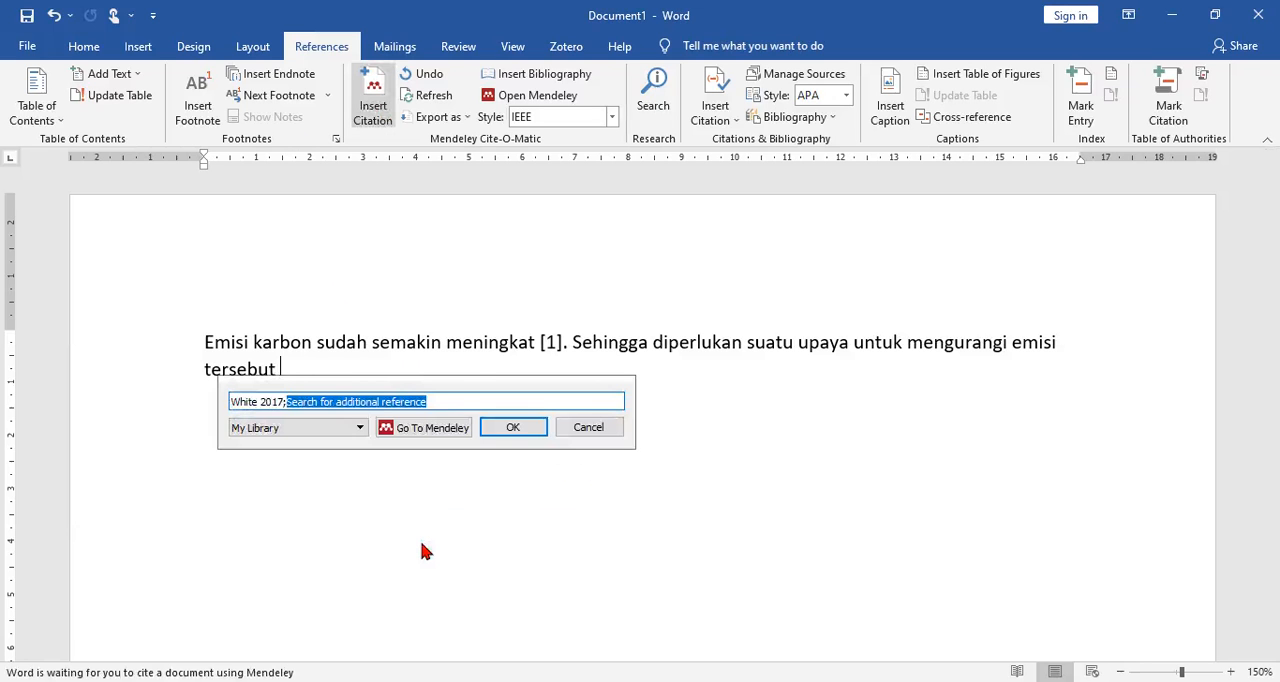
pyautogui.click(513, 430)
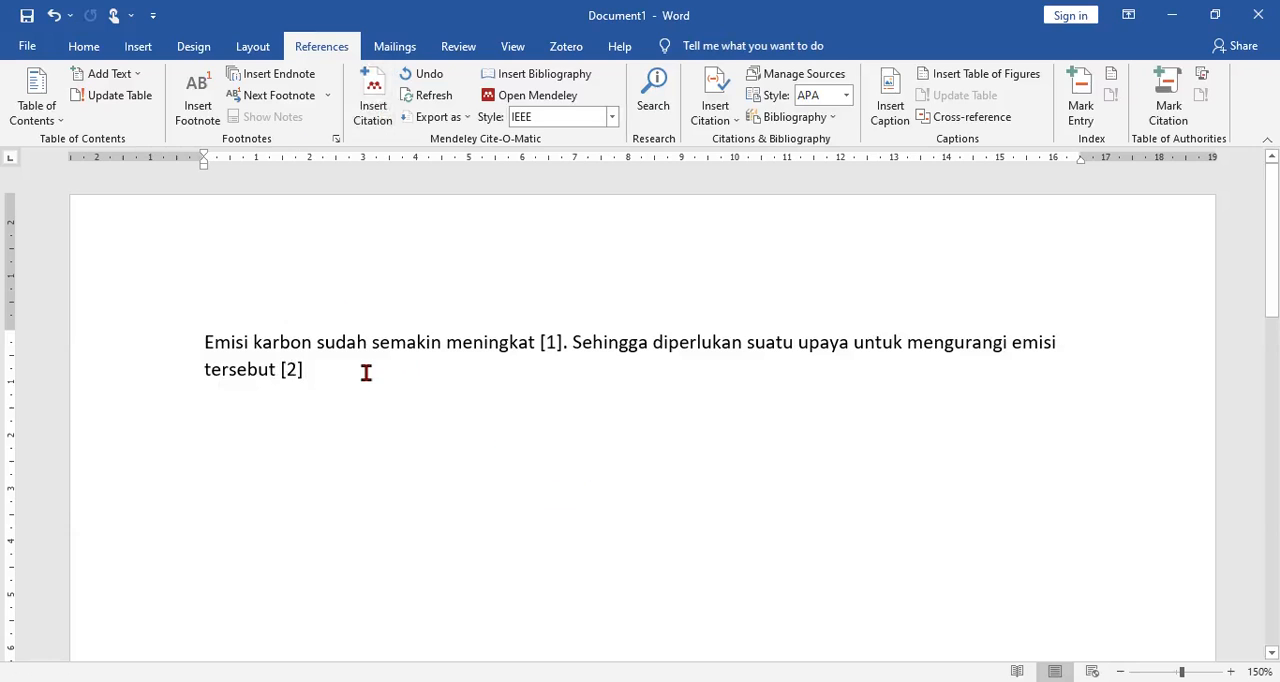
# Step: End the second sentence with a period and write "Salah satu upaya adalah migrasi kendaraan konvensional menjadi kendaraan listrik"
pyautogui.write('. Salah satu upaya adalah t')
pyautogui.press('BackSpace')
pyautogui.write('migrasi kendaraa')
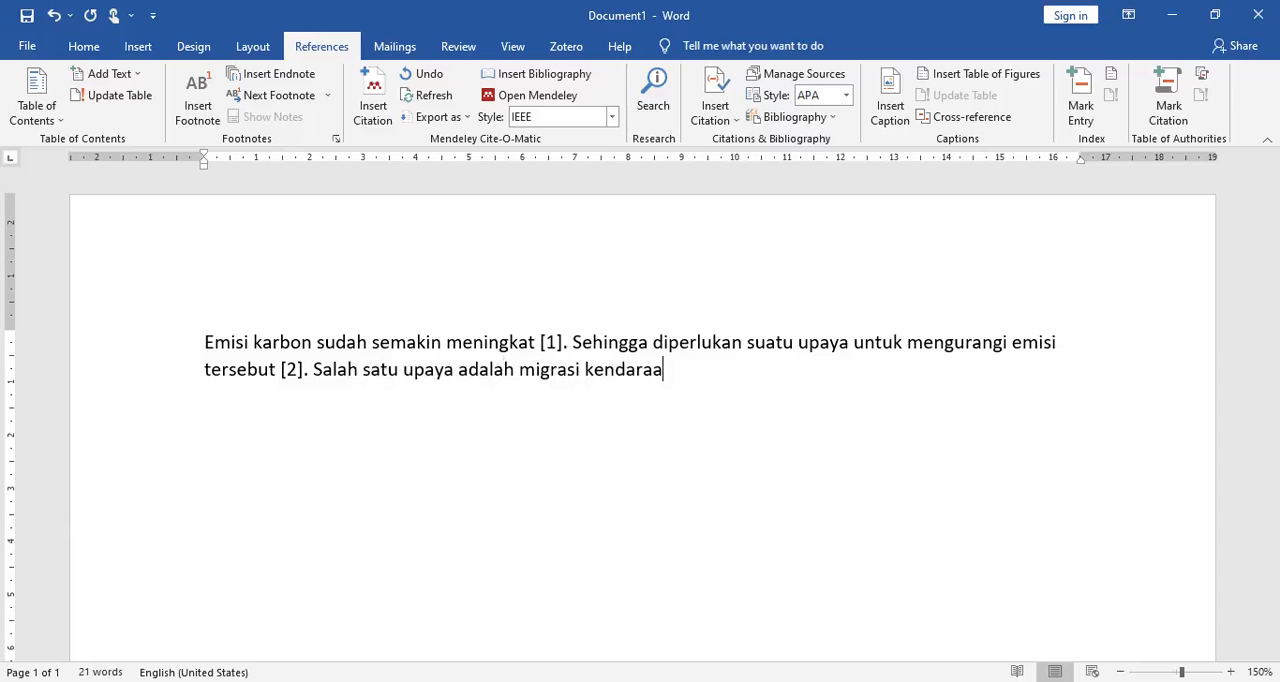
pyautogui.write('n kons')
pyautogui.press('BackSpace')
pyautogui.write('vensional')
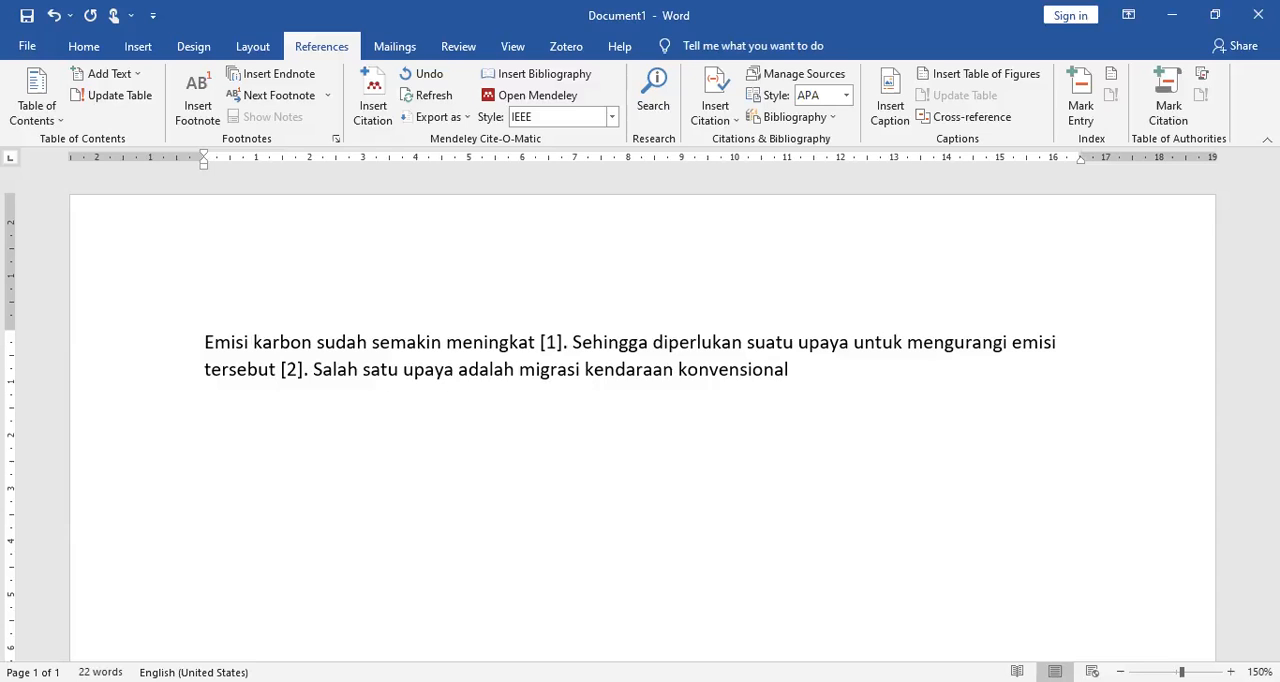
pyautogui.write(' menjadi ke')
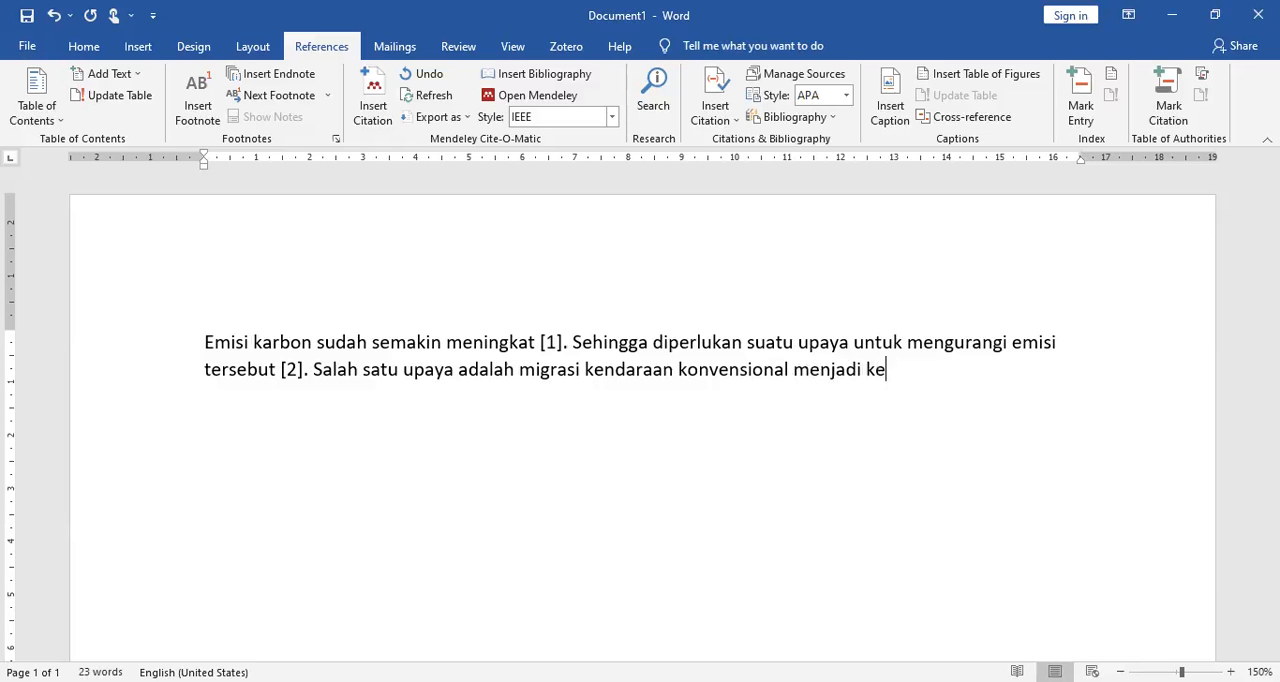
pyautogui.write('ndaraan listrik')
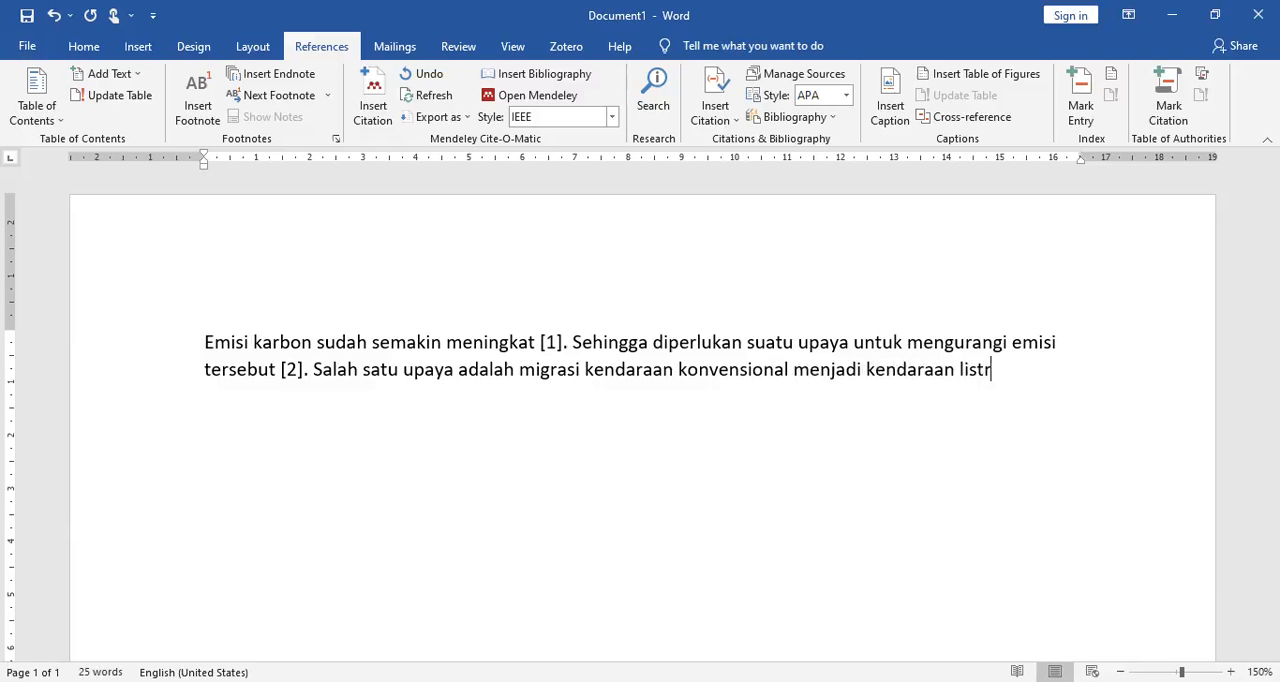
# Step: Cite the 2017 "A comprehensive review on theoretical framework-based electric" vehicle article after "listrik", searching by first author's surname, and end the sentence with a period
pyautogui.click(366, 112)
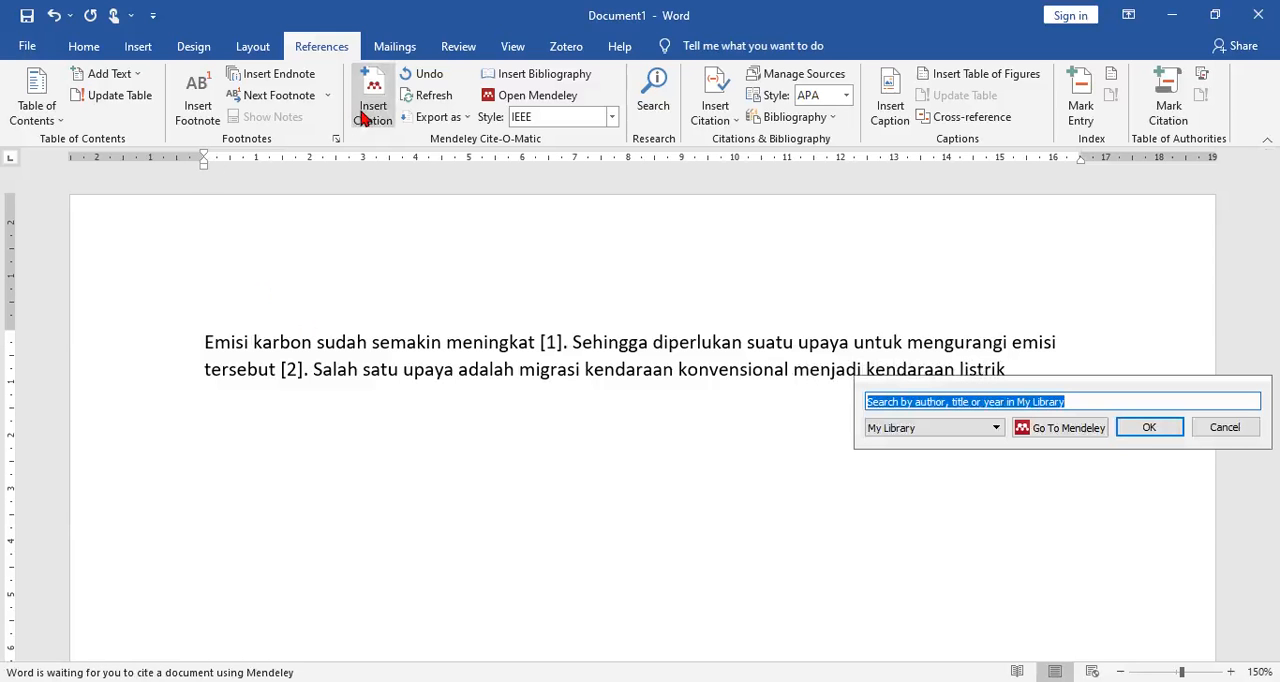
pyautogui.write('adnan')
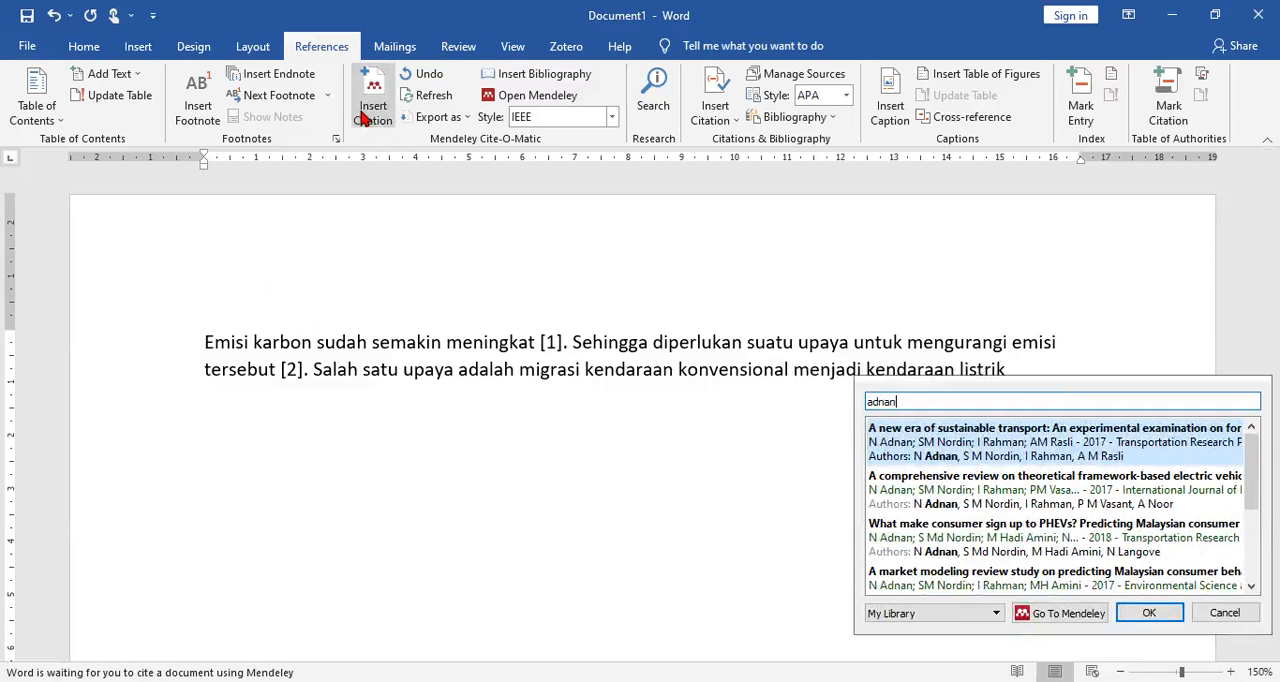
pyautogui.doubleClick(997, 500)
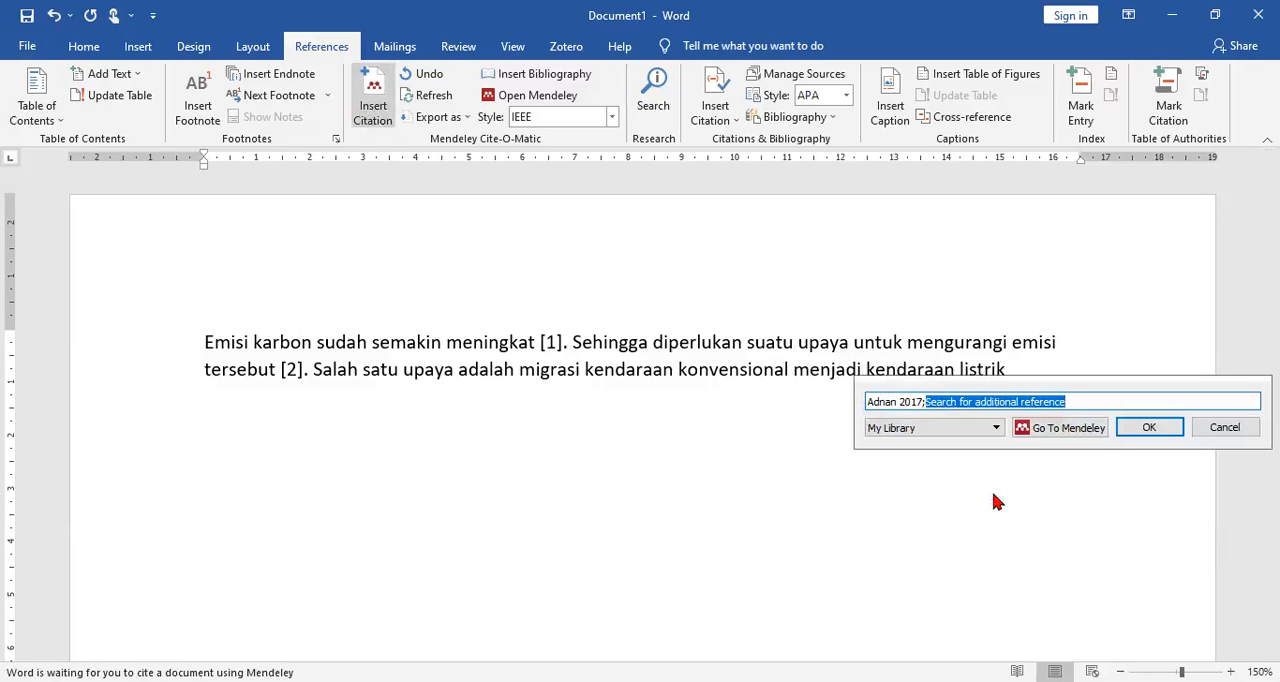
pyautogui.click(1138, 432)
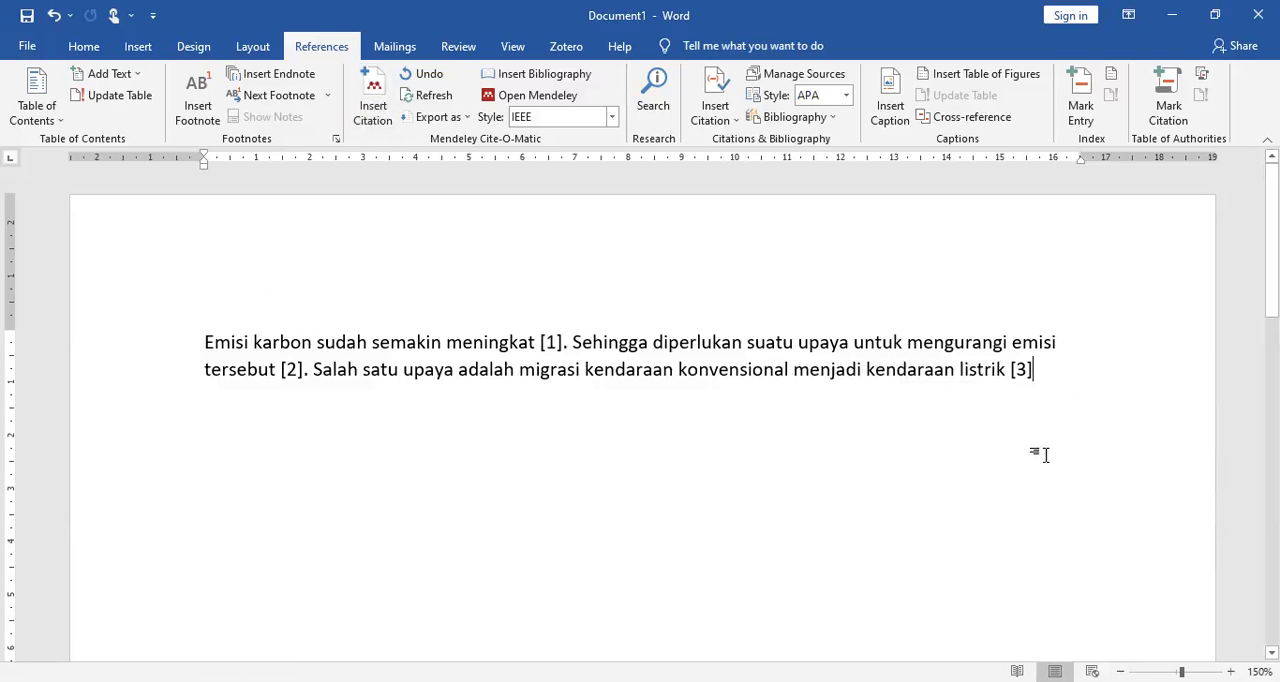
pyautogui.write('.')
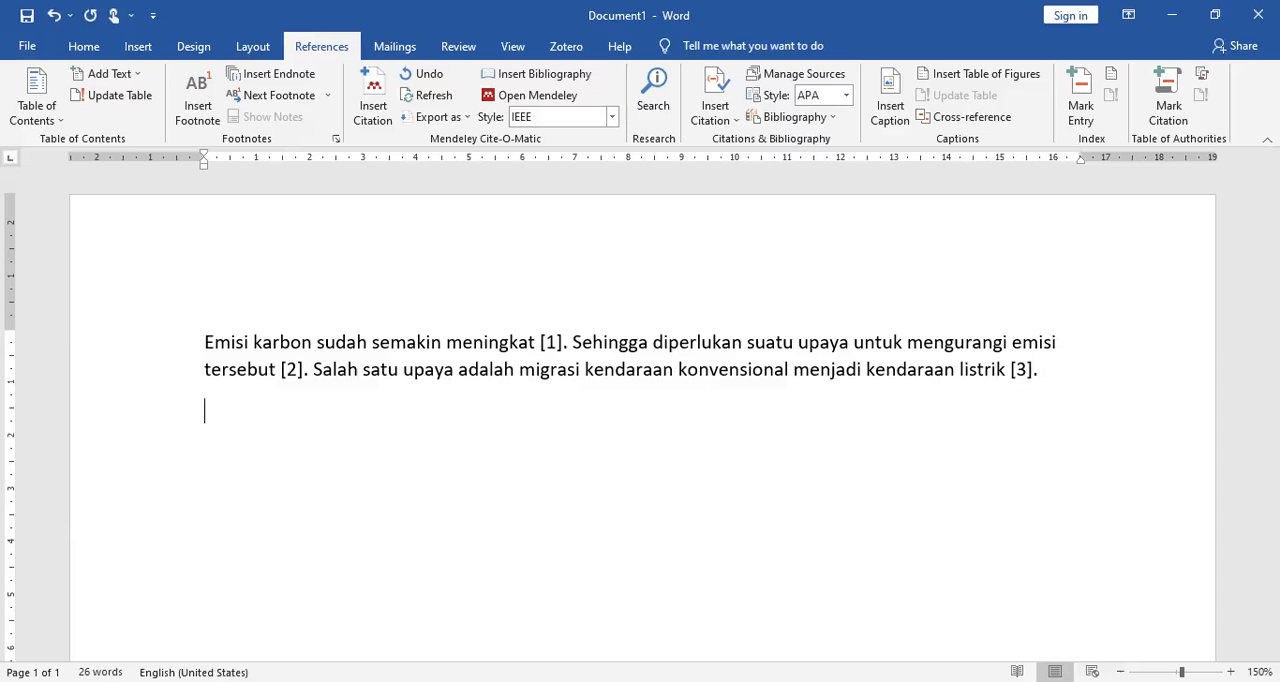
pyautogui.click(551, 343)
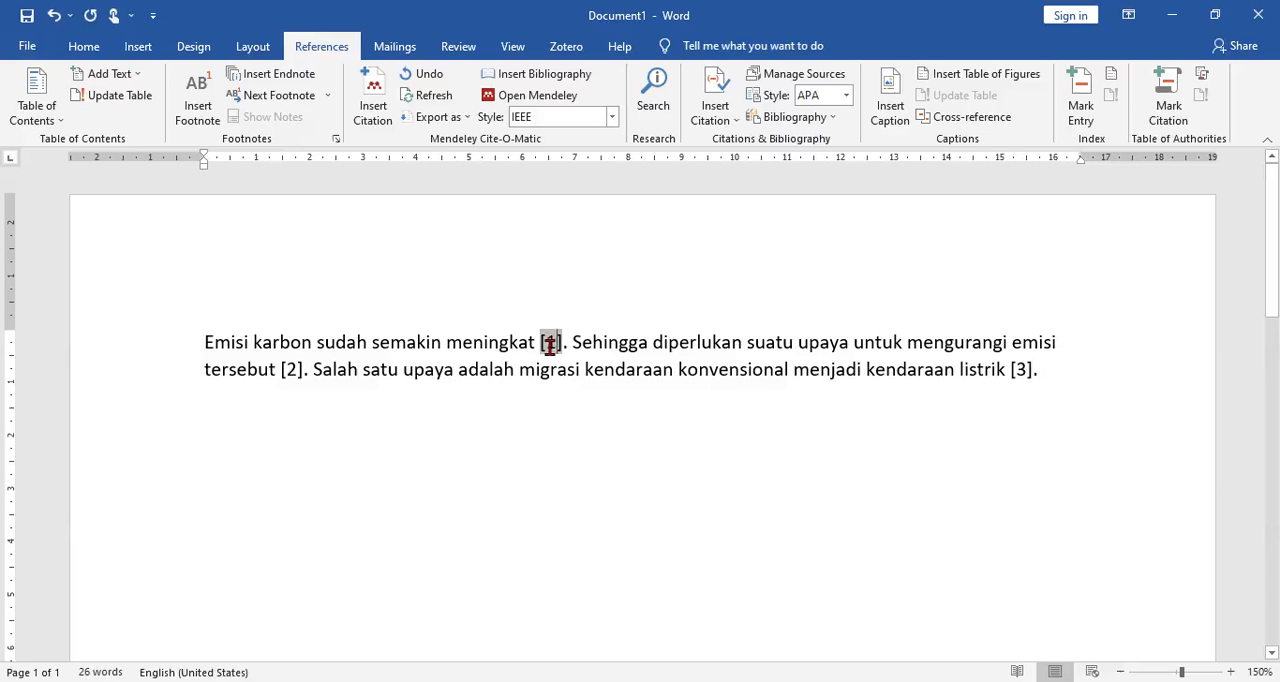
pyautogui.click(291, 371)
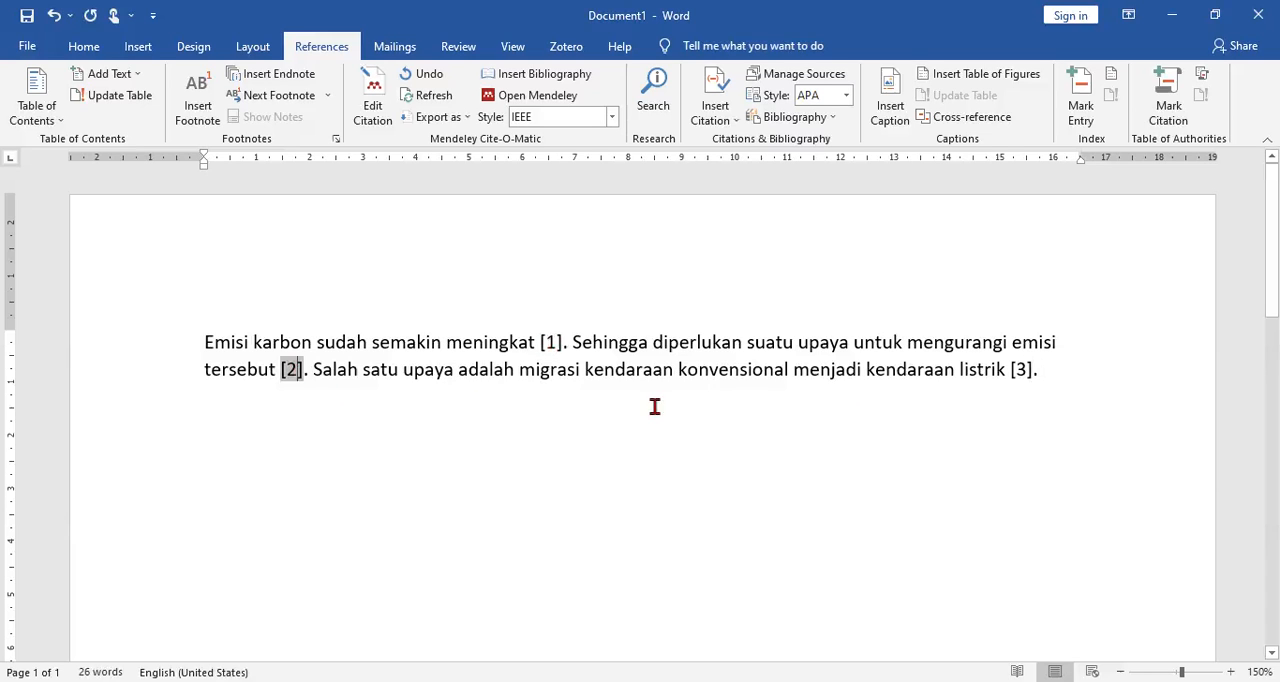
# Step: Add the heading "Daftar Pustaka" below the paragraph and start a new line under it
pyautogui.click(1023, 372)
pyautogui.click(449, 411)
pyautogui.write('Dafat')
pyautogui.press('BackSpace')
pyautogui.press('BackSpace')
pyautogui.write('tar Pustaka')
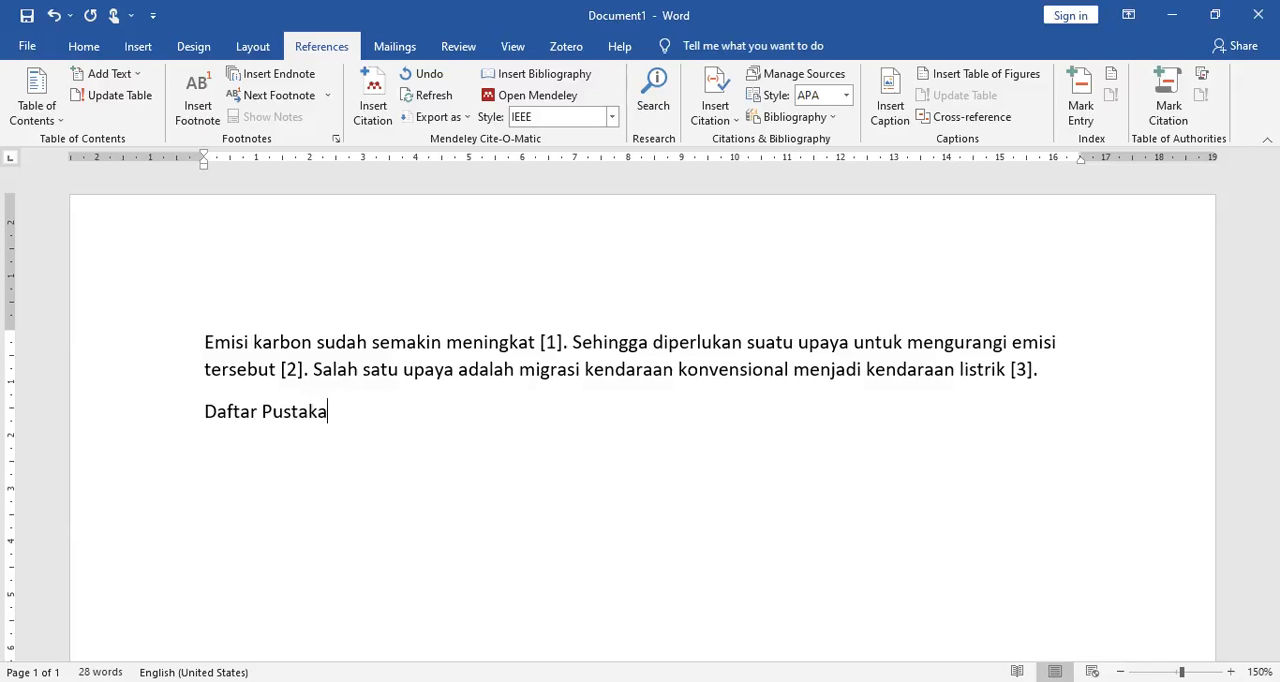
pyautogui.press('Return')
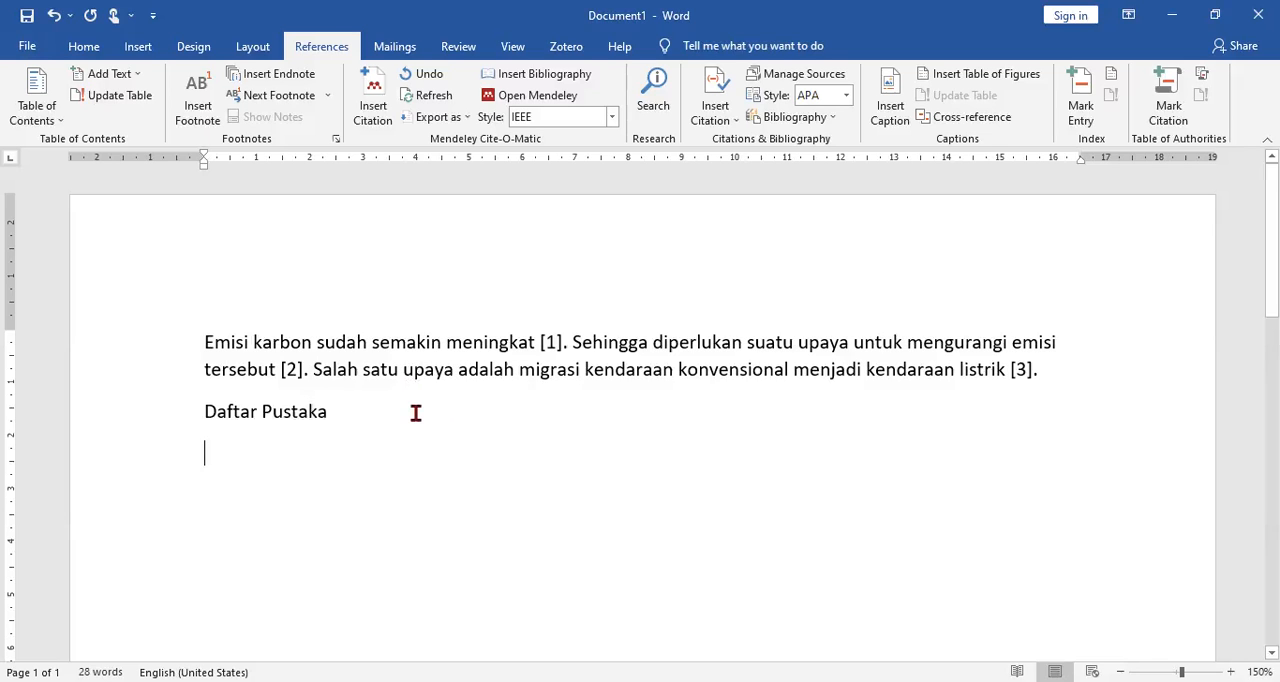
pyautogui.write('Adnan, S.')
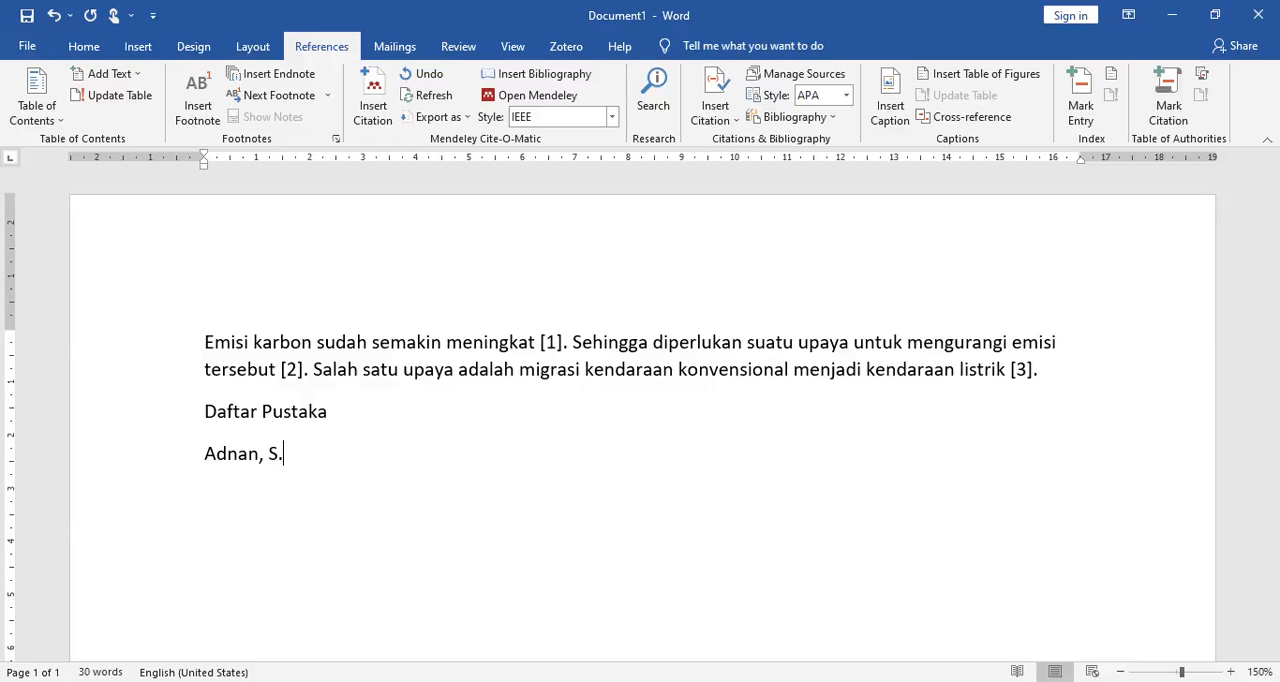
pyautogui.press('BackSpace')
pyautogui.press('BackSpace')
pyautogui.press('BackSpace')
pyautogui.press('BackSpace')
pyautogui.press('BackSpace')
pyautogui.press('BackSpace')
pyautogui.press('BackSpace')
pyautogui.press('BackSpace')
pyautogui.press('BackSpace')
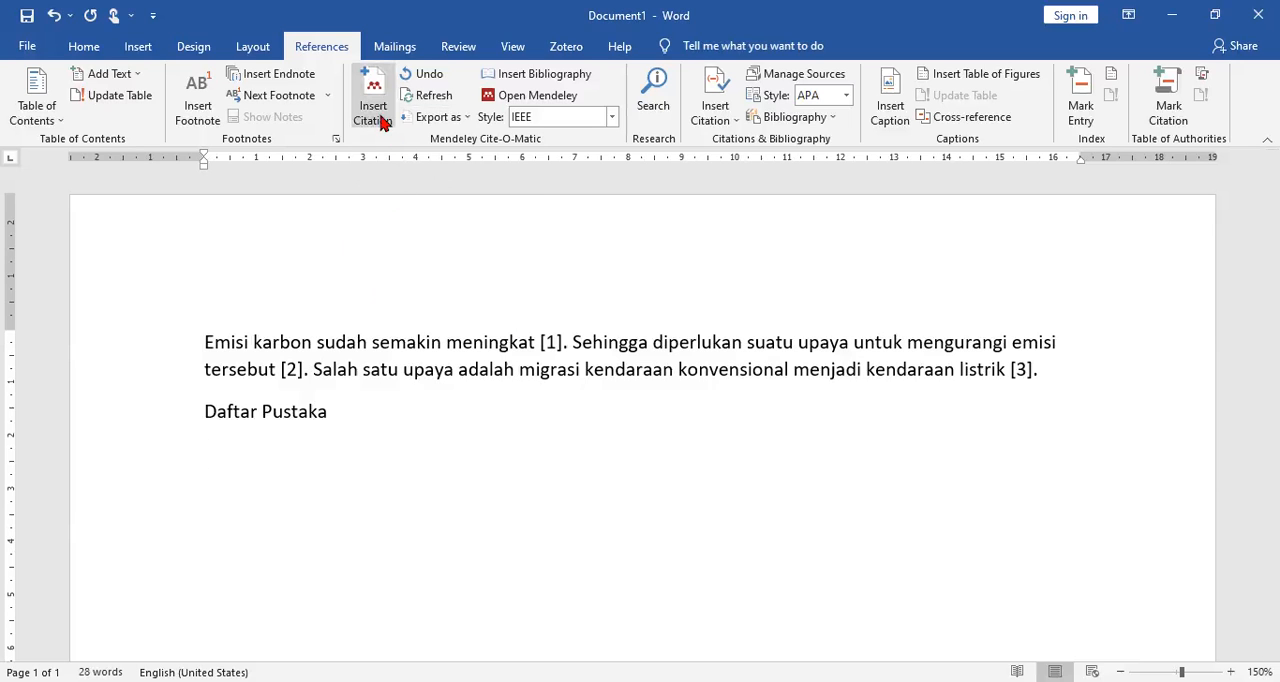
# Step: Glance at the EV Coba folder in Mendeley, return to Word and insert the Mendeley bibliography below "Daftar Pustaka"
pyautogui.click(836, 681)
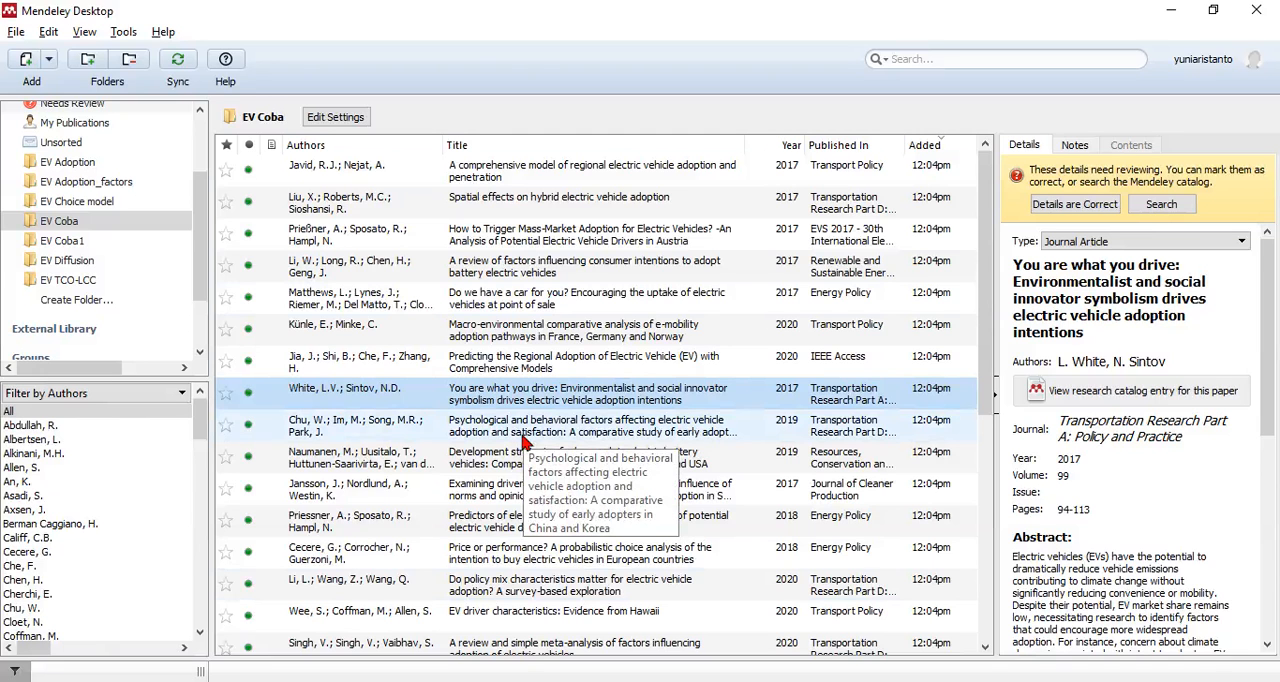
pyautogui.hotkey('alt', 'Tab')
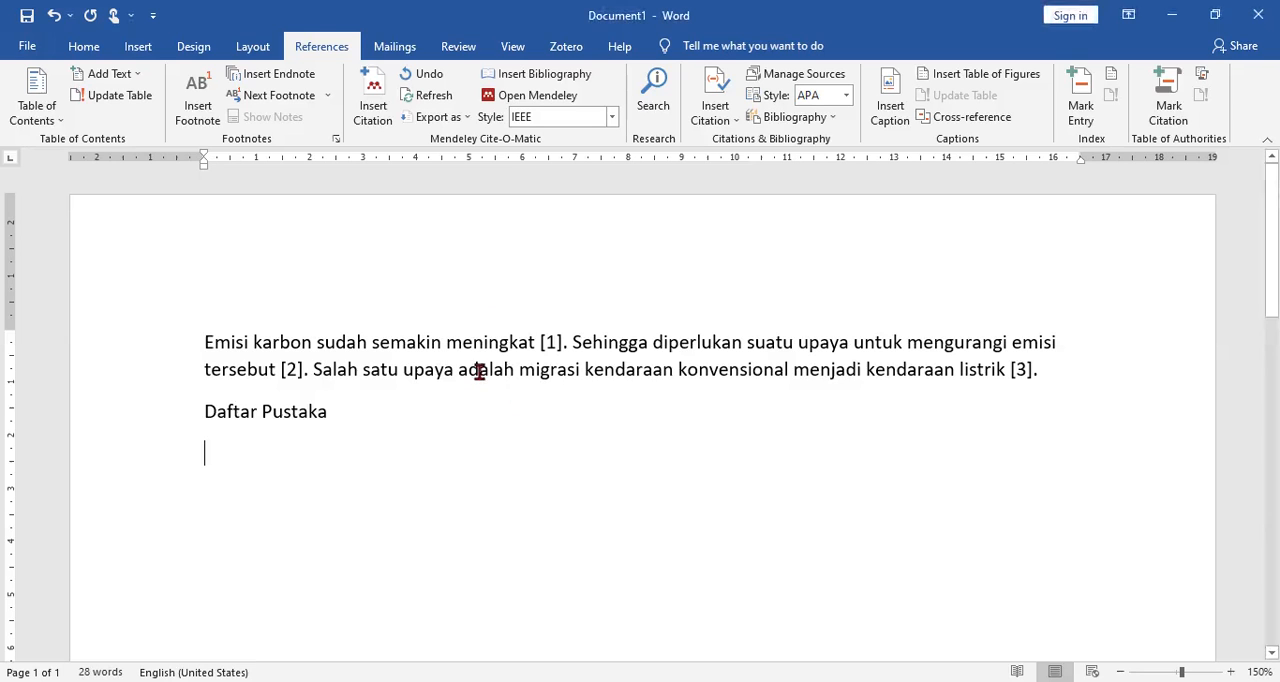
pyautogui.click(521, 84)
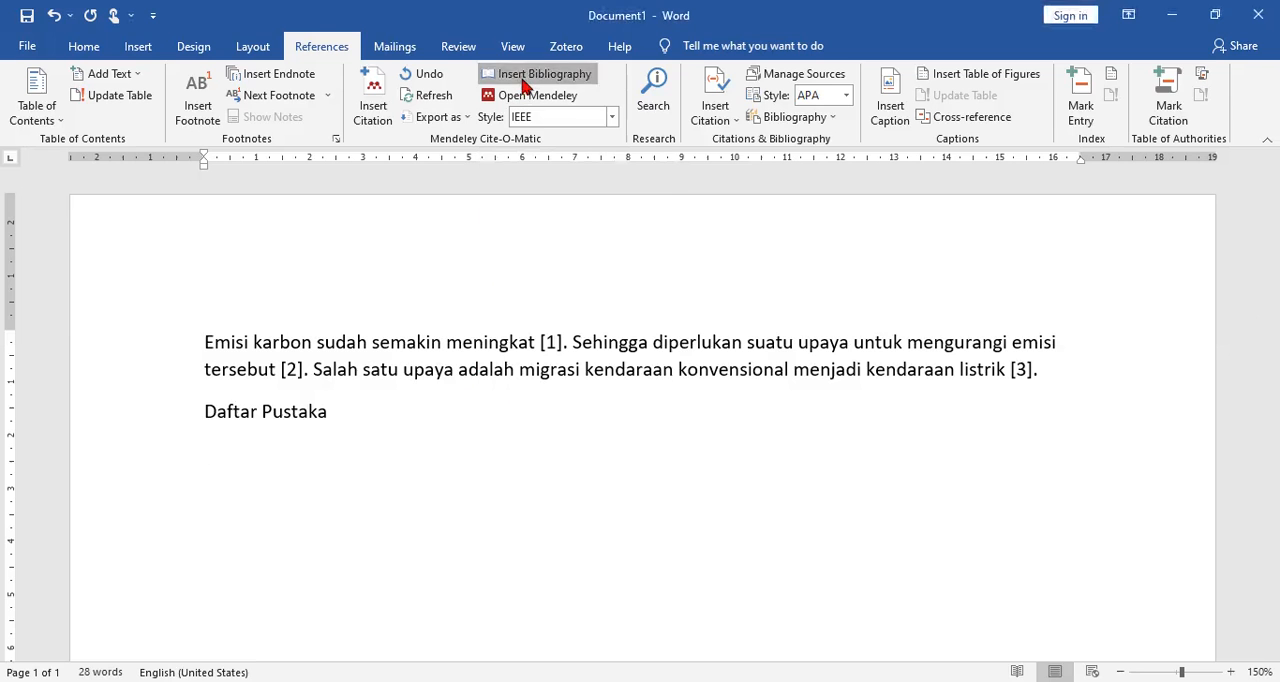
pyautogui.scroll(-3, 492, 488)
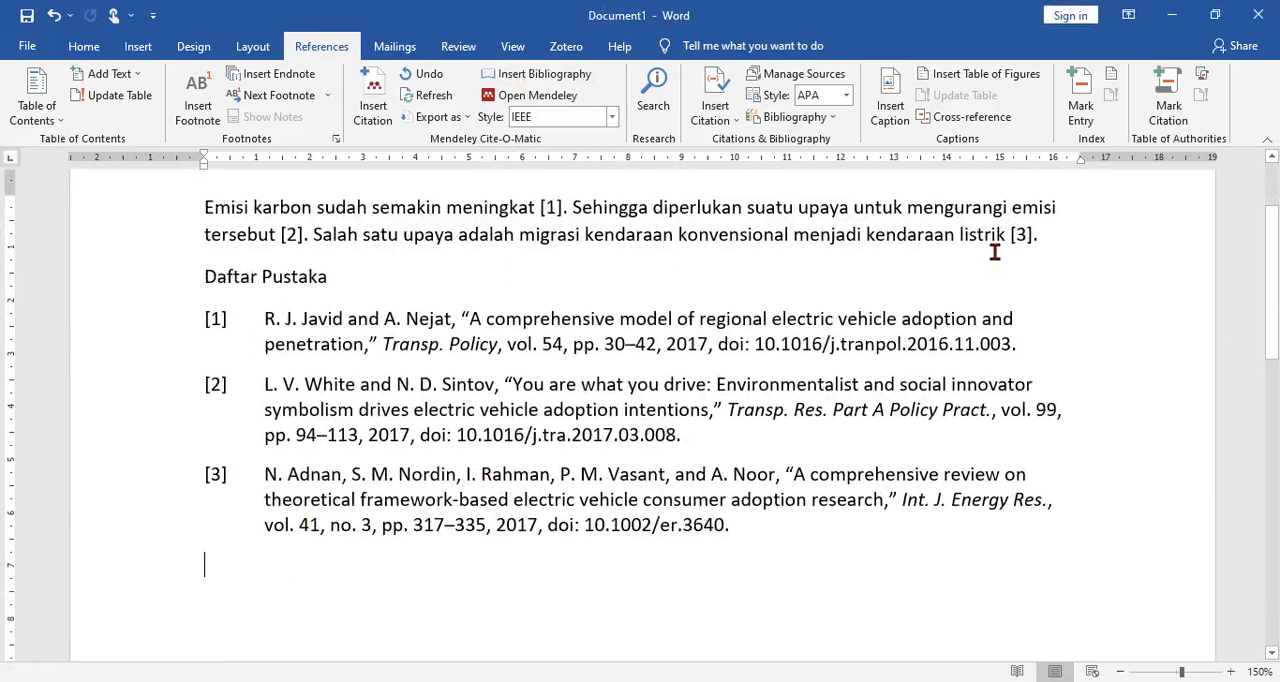
# Step: Change the Mendeley citation style to American Psychological Association 7th edition and review the reformatted citations and bibliography
pyautogui.scroll(3, 979, 260)
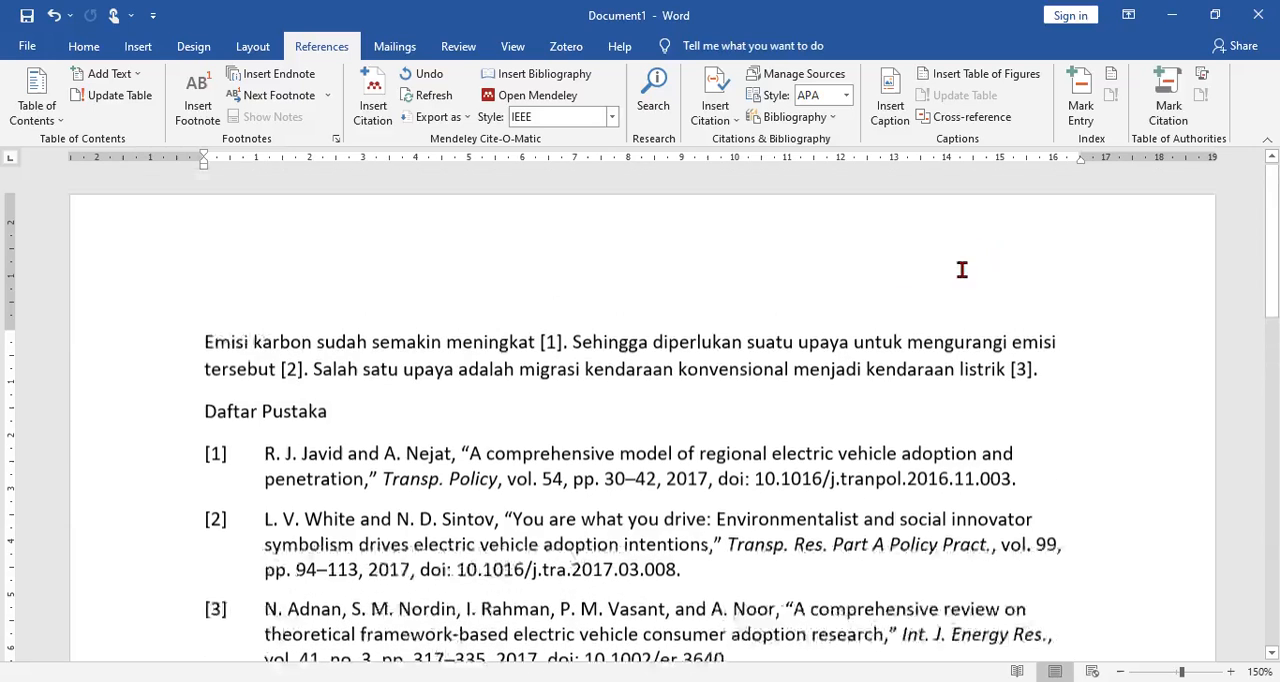
pyautogui.click(551, 350)
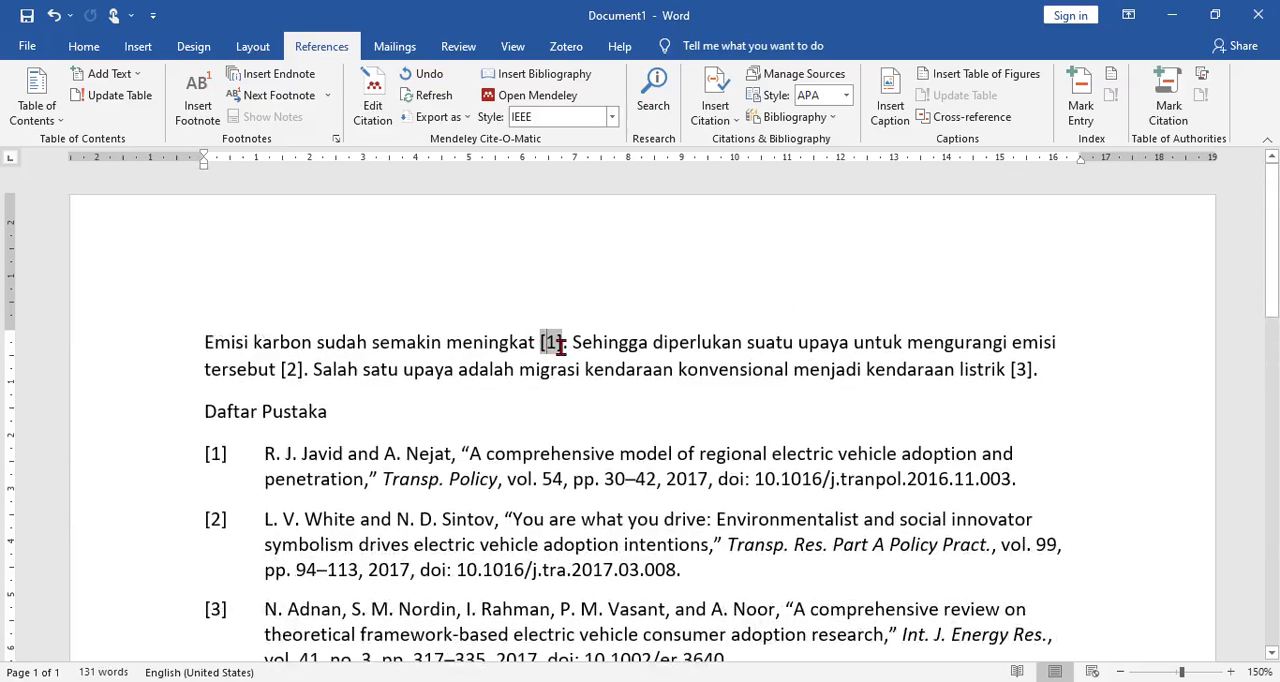
pyautogui.click(611, 117)
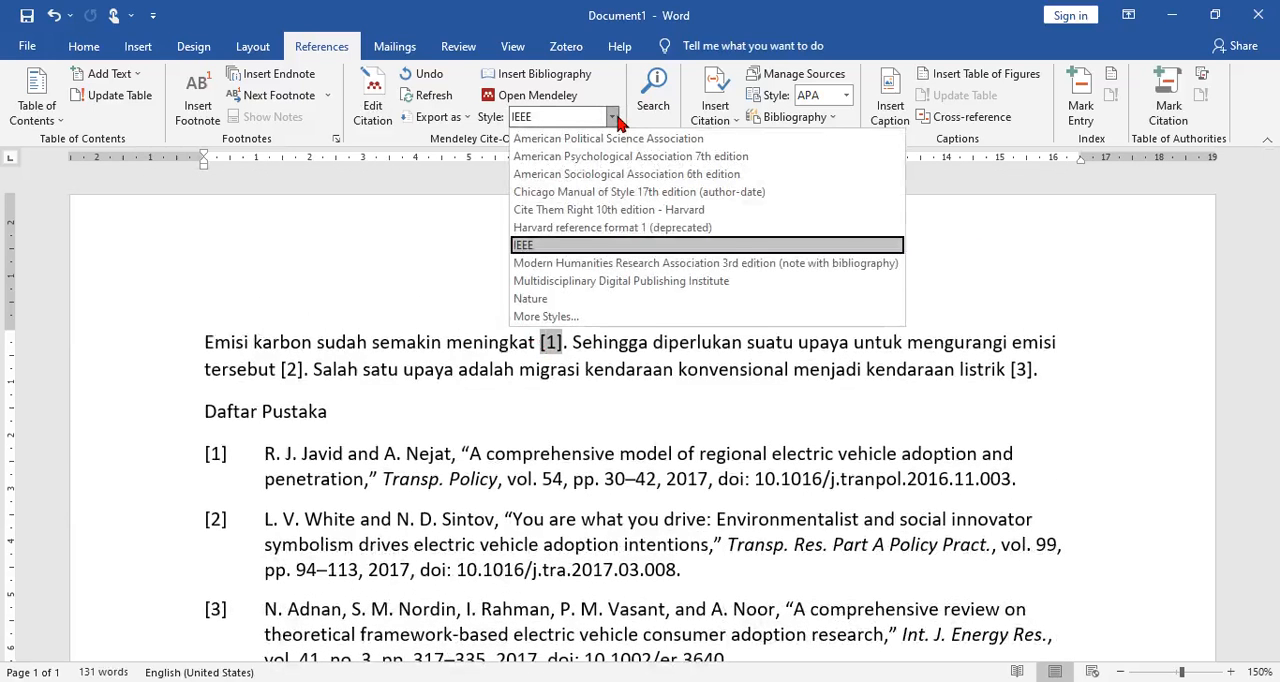
pyautogui.click(605, 160)
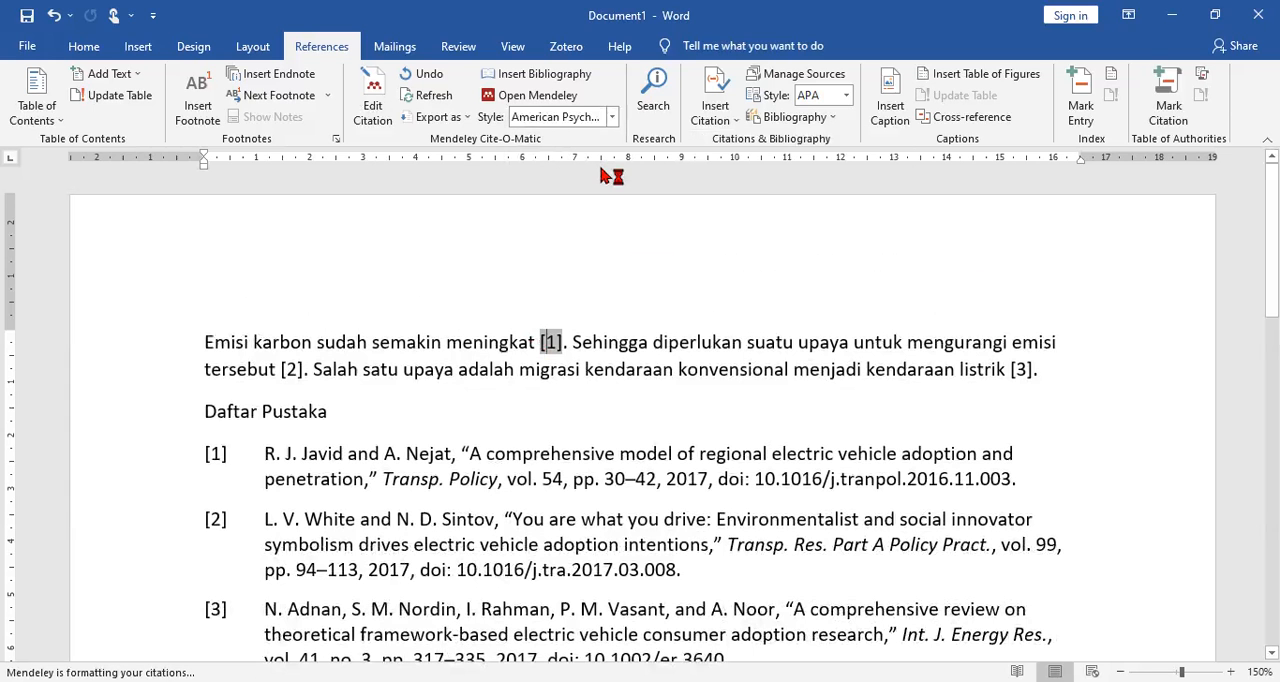
pyautogui.scroll(-2, 585, 350)
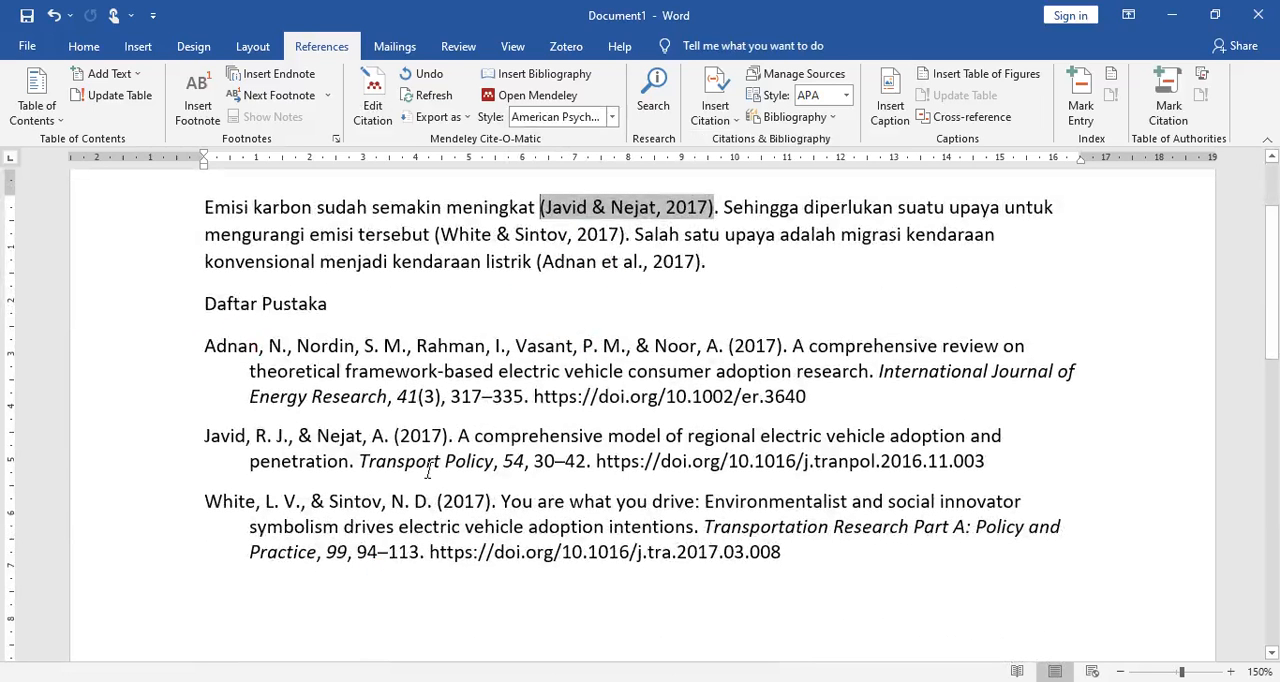
# Step: Switch the Mendeley citation style to Harvard reference format 1 (deprecated) for the citations and bibliography
pyautogui.click(611, 117)
pyautogui.click(563, 228)
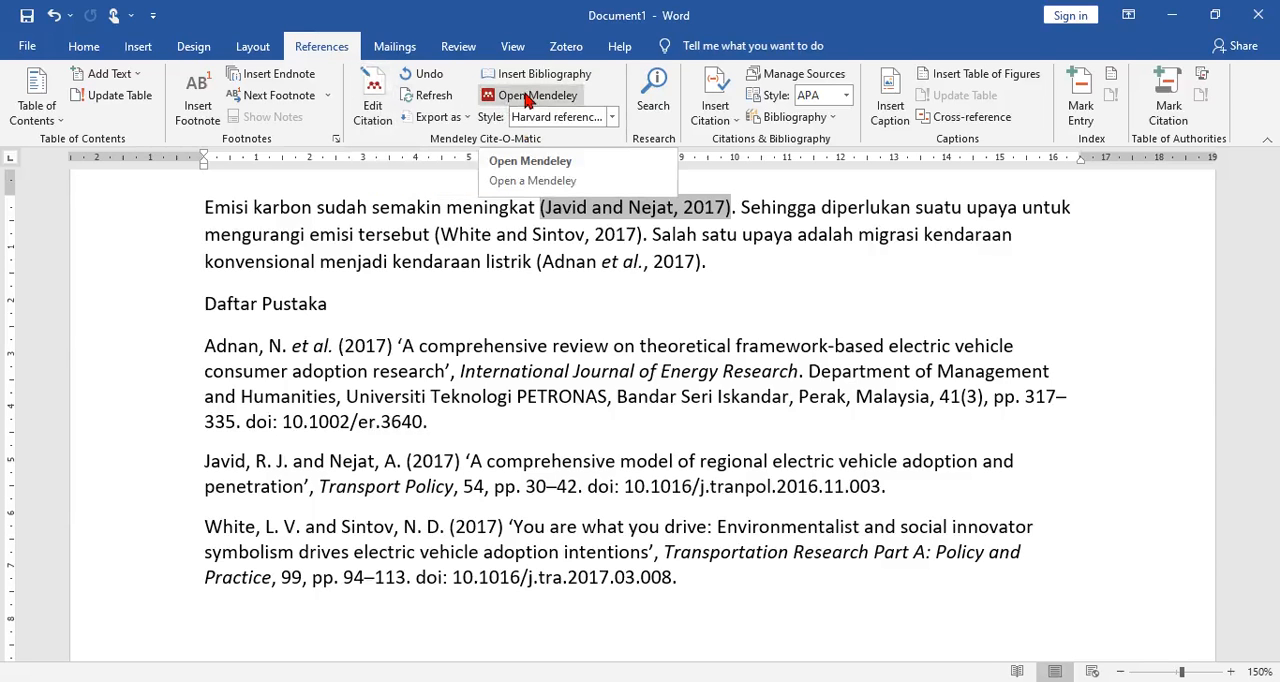
pyautogui.click(576, 312)
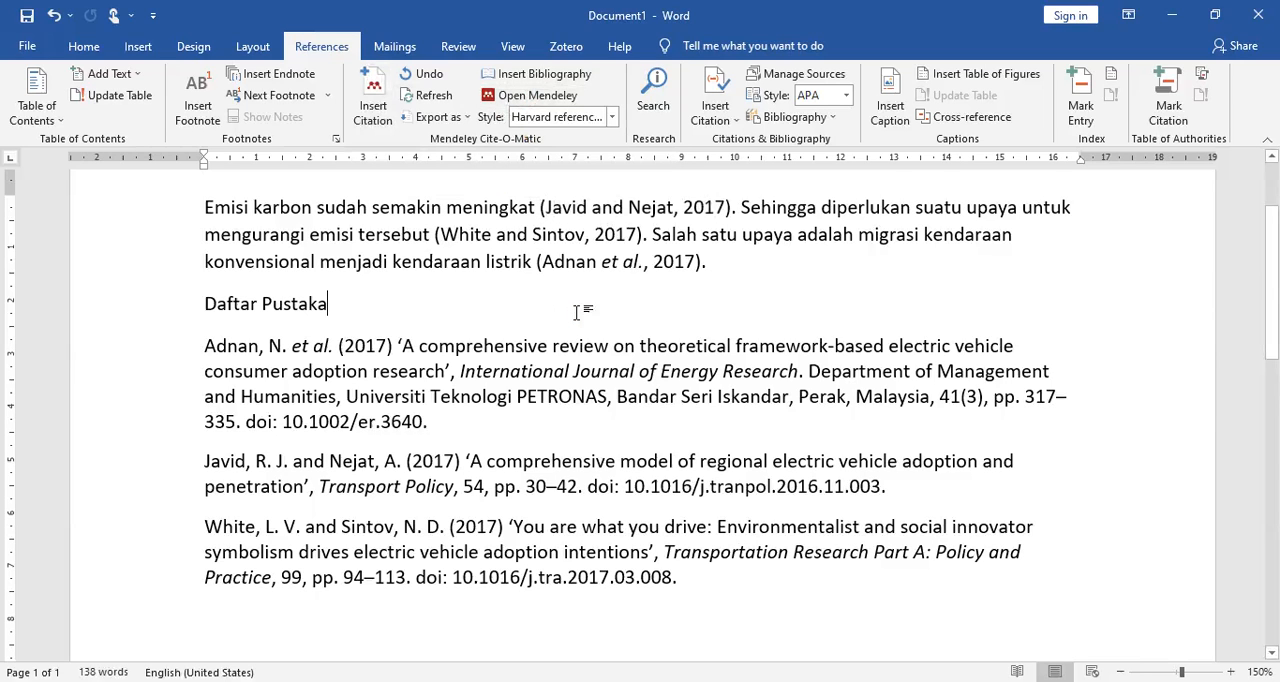